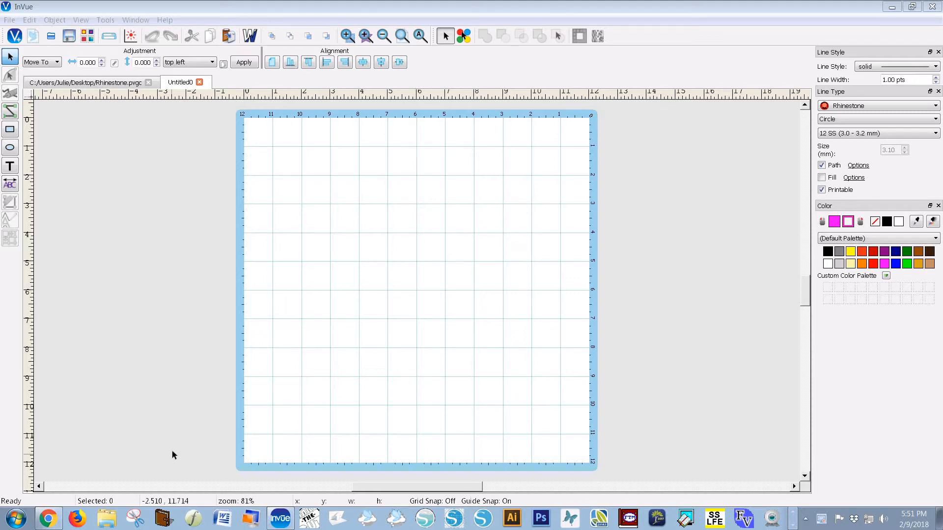
Sign in to the Image Gallery online account with the account user name and password
click(88, 36)
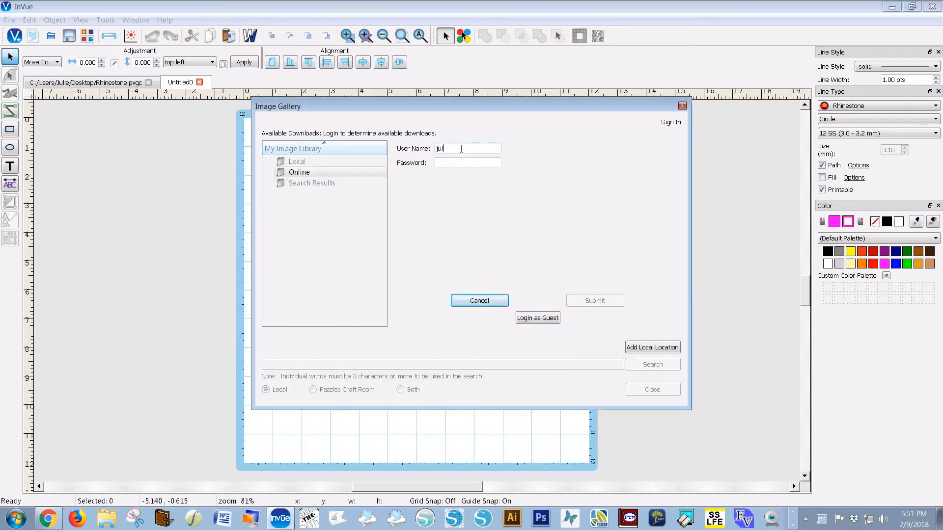
click(461, 148)
text(julie1)
key(Tab)
text(j)
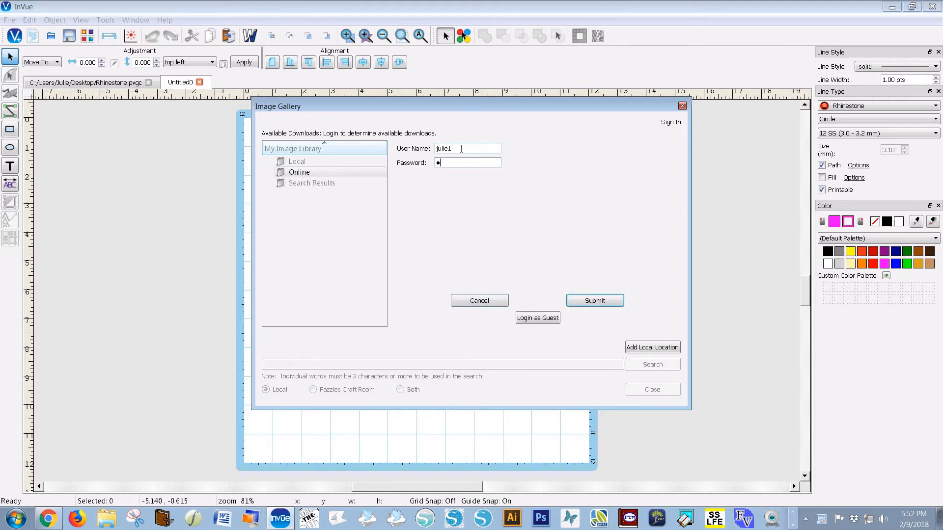
click(603, 301)
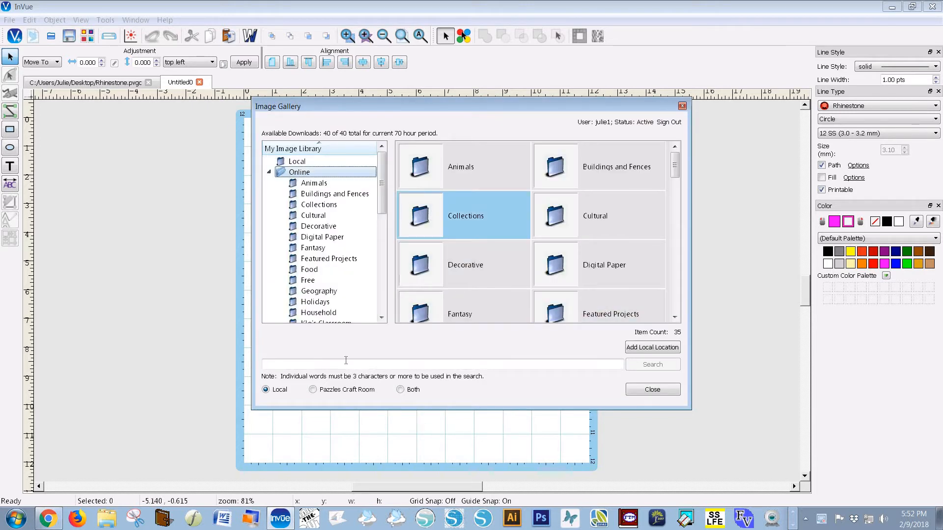
Search the Pazzles Craft Room library for 'heart' and open the results folder
click(313, 390)
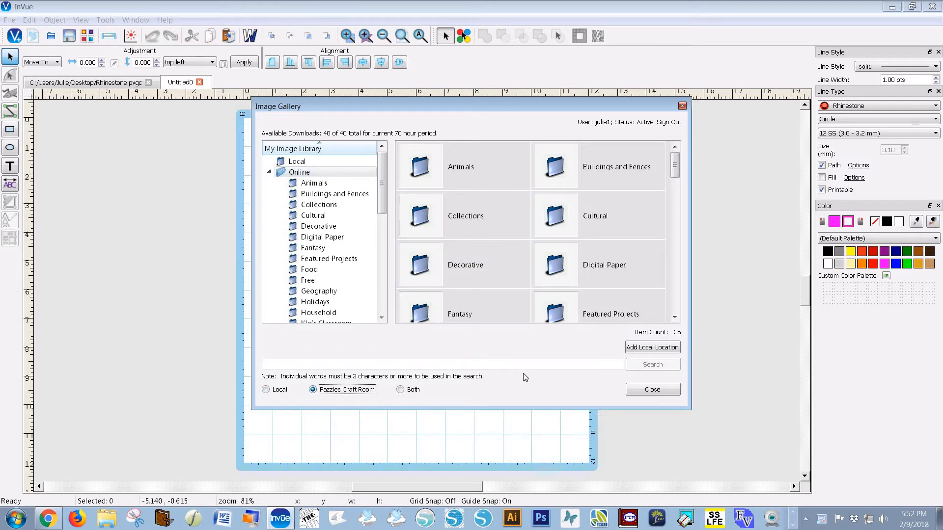
click(361, 364)
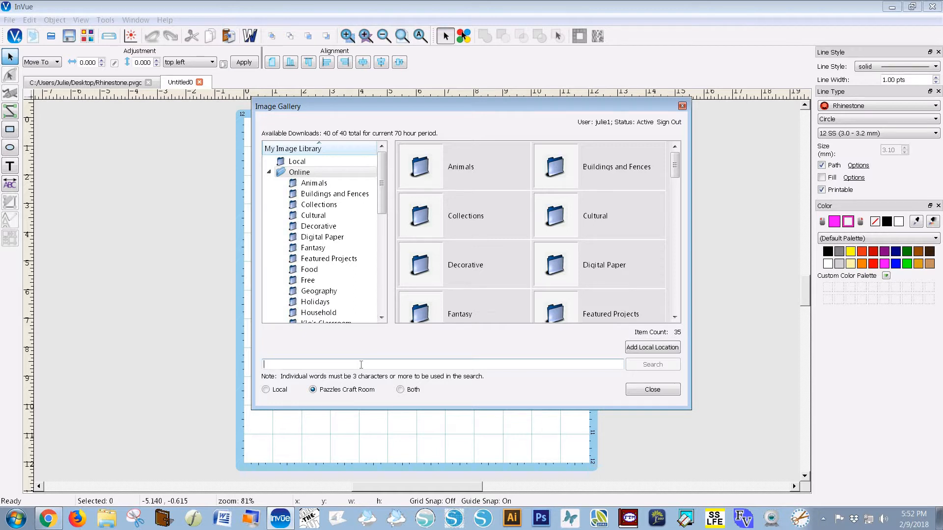
text(heart)
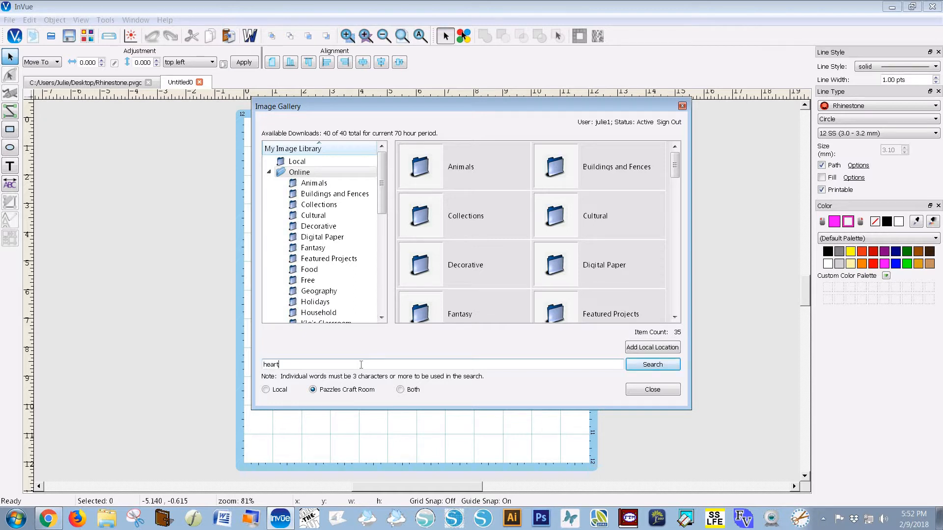
click(653, 365)
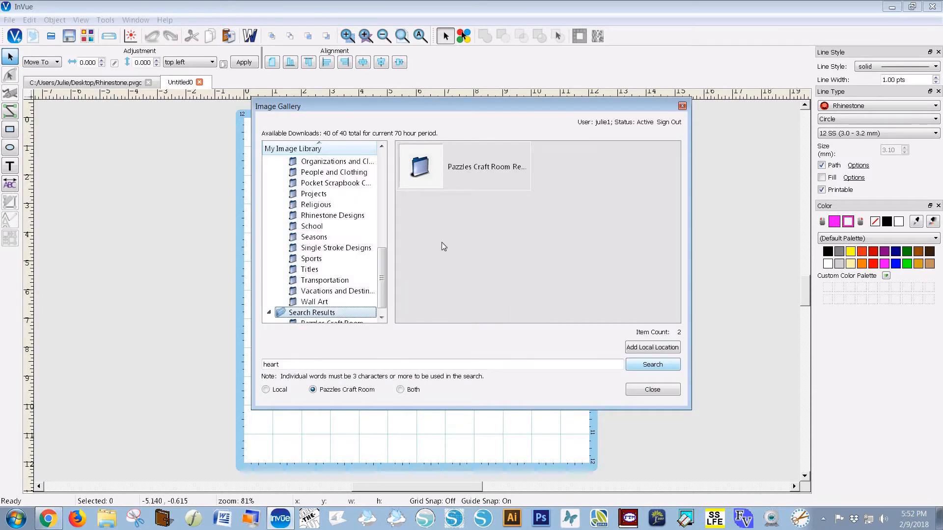
click(420, 168)
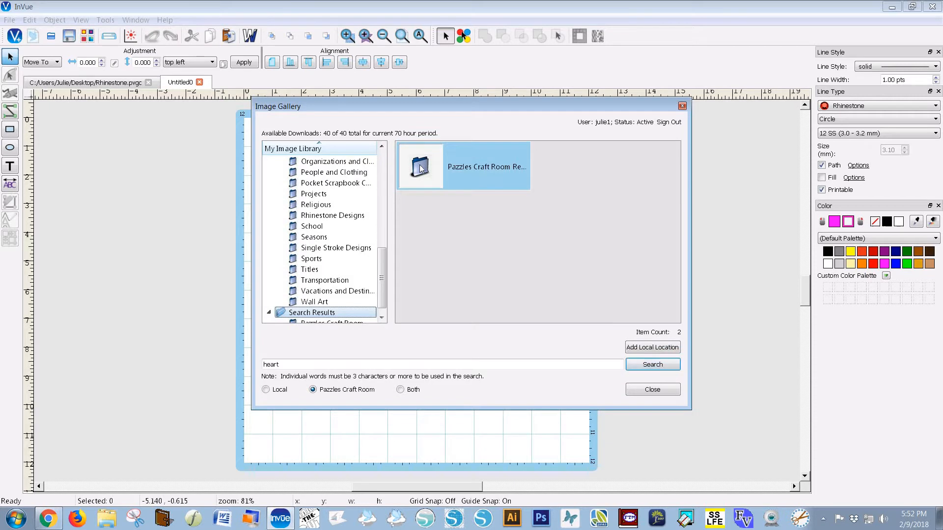
double_click(456, 170)
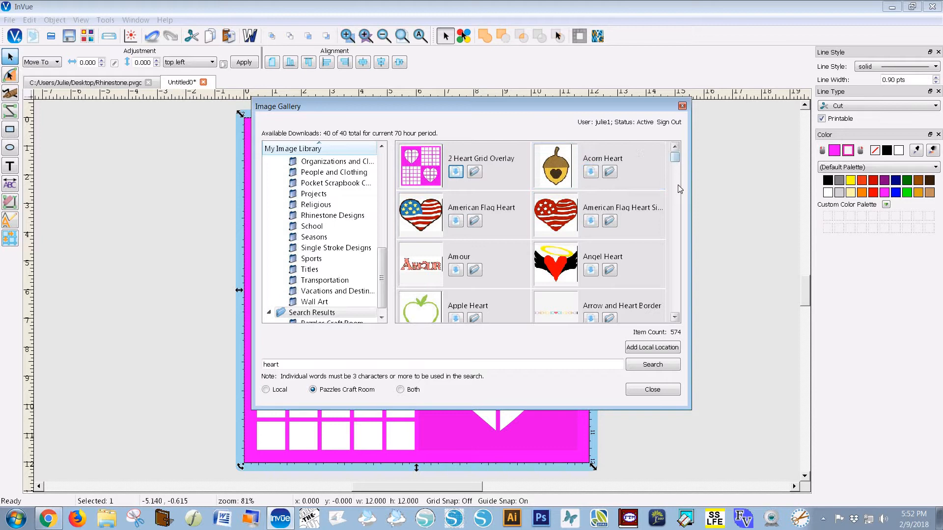
Scroll through the 574 heart results until the plain Heart designs appear
drag(677, 185, 673, 252)
click(674, 278)
click(674, 278)
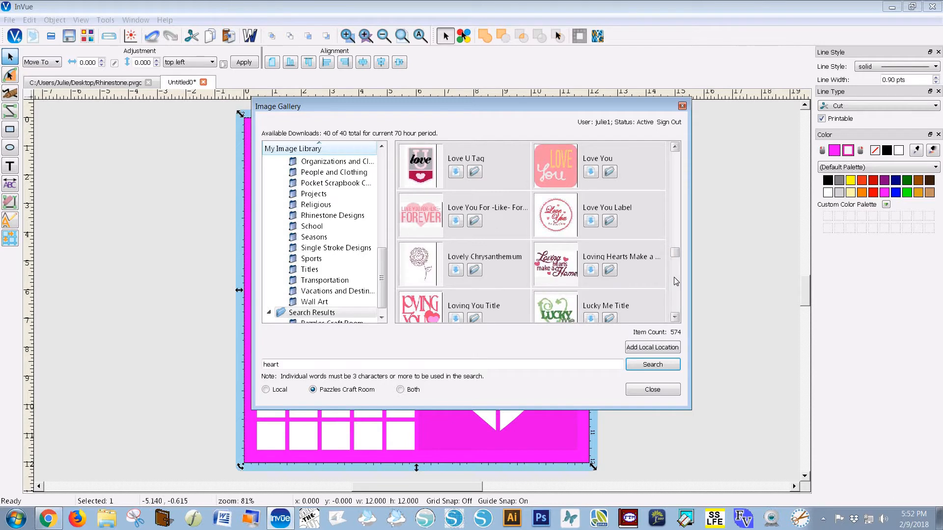
click(675, 296)
click(676, 296)
click(675, 296)
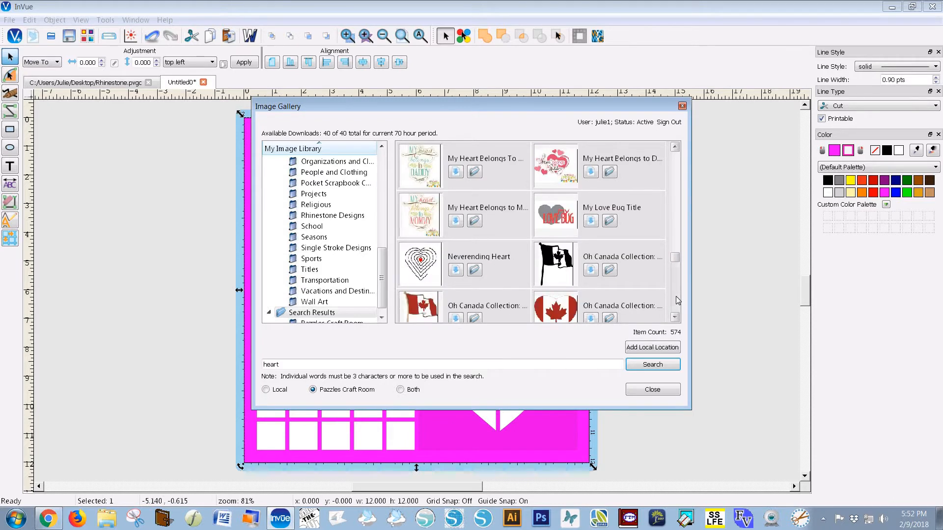
click(676, 296)
click(676, 296)
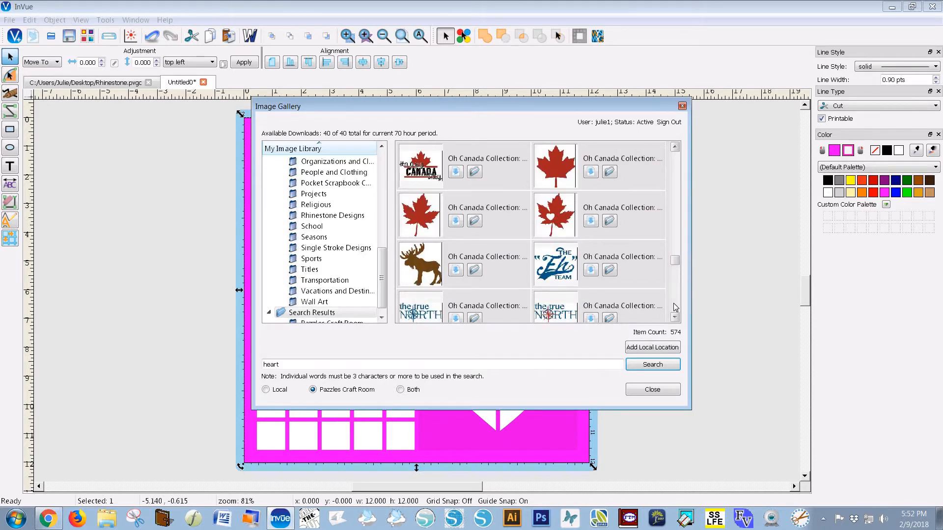
click(676, 307)
click(675, 308)
click(675, 307)
click(675, 307)
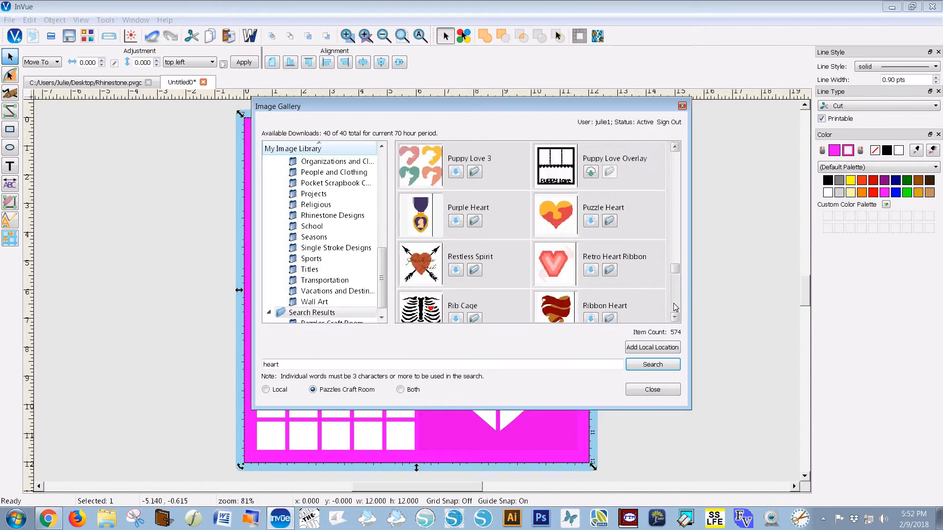
click(675, 307)
click(676, 307)
click(676, 307)
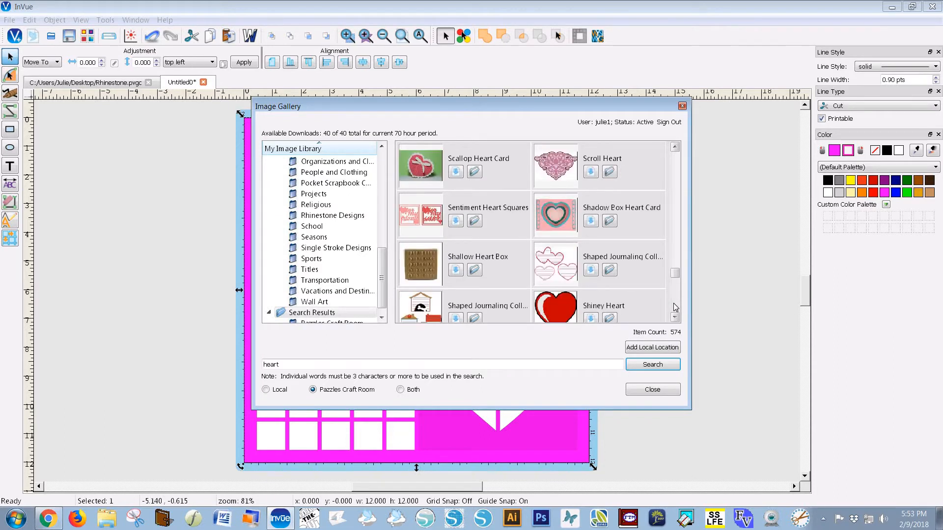
click(675, 307)
click(675, 307)
click(676, 307)
click(675, 307)
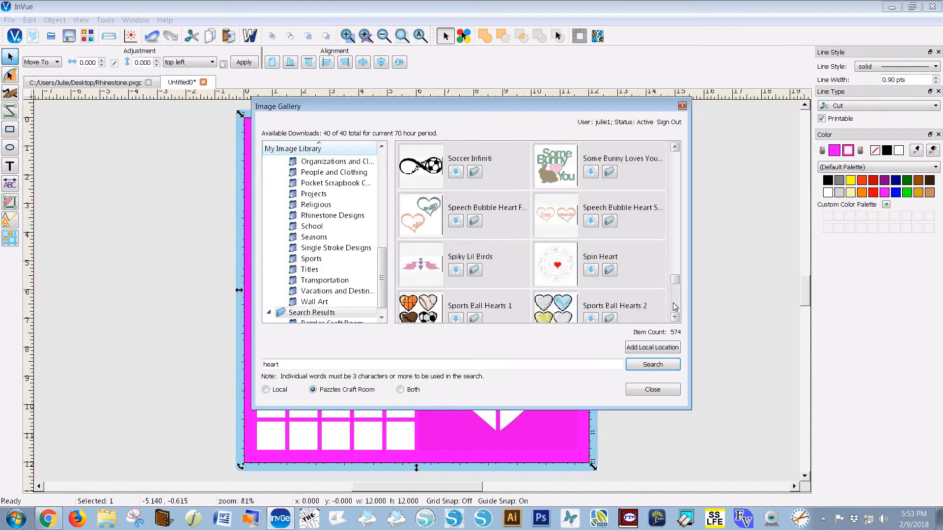
click(675, 308)
click(675, 308)
click(676, 308)
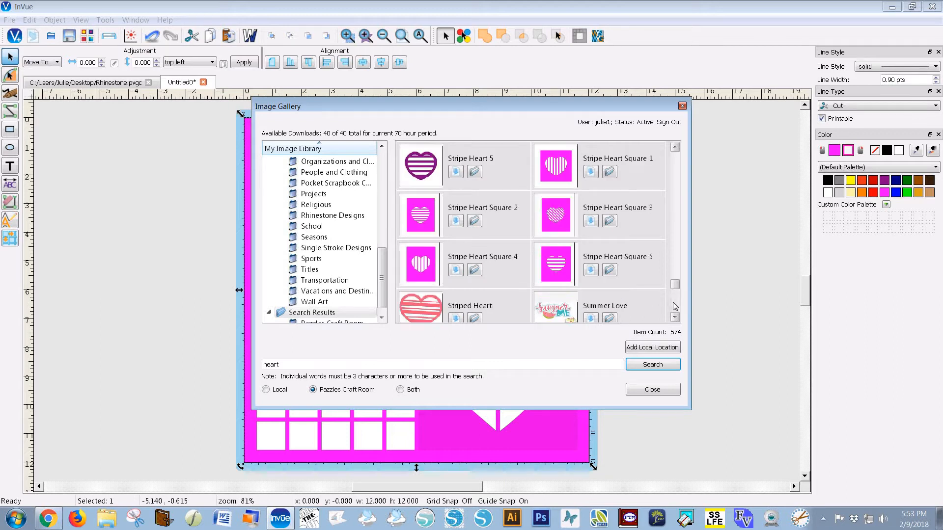
click(676, 307)
click(675, 308)
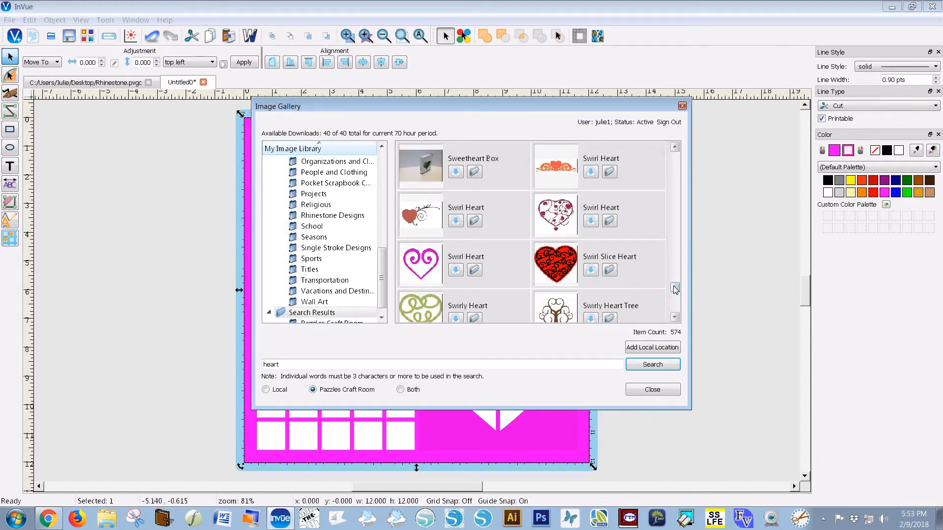
mouse_move(675, 289)
mouse_down()
mouse_move(666, 310)
mouse_move(682, 205)
mouse_up()
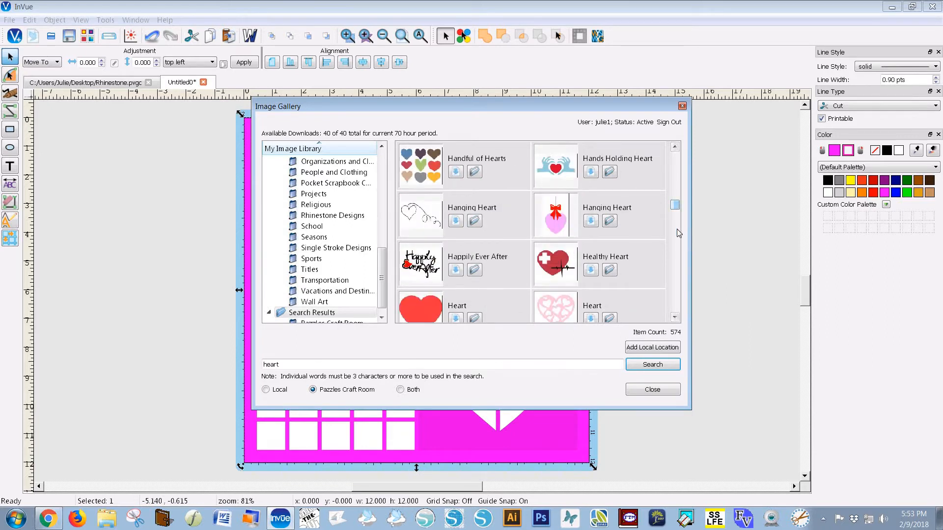
click(674, 318)
click(674, 318)
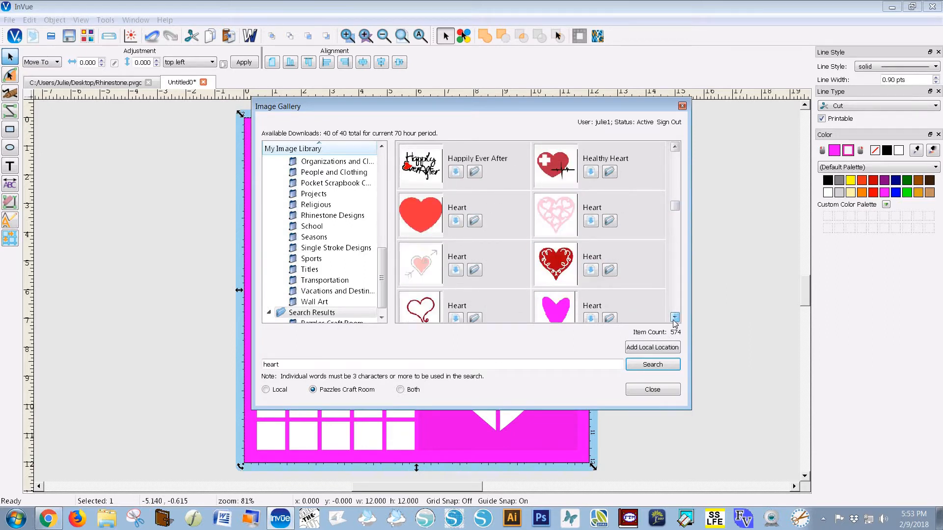
Insert the pale pink filigree, solid red and magenta Heart designs onto the mat and close the gallery
click(674, 318)
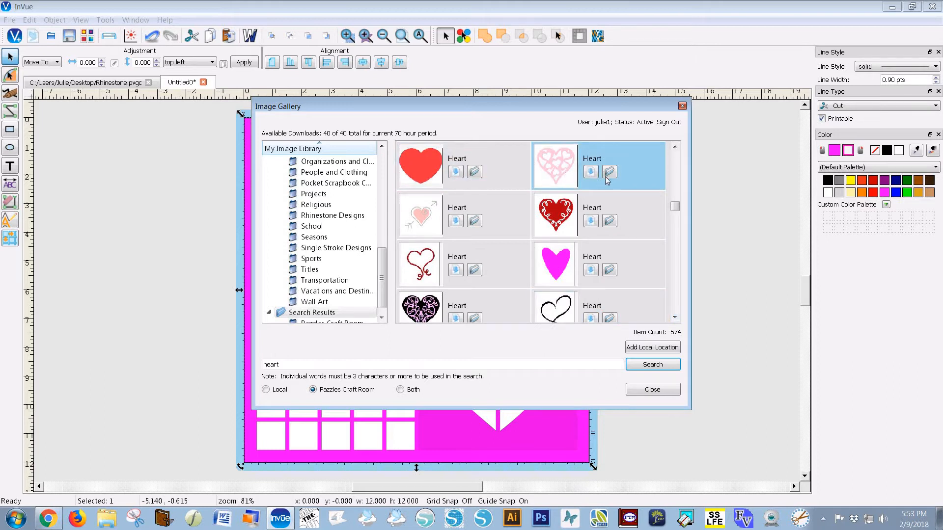
click(591, 172)
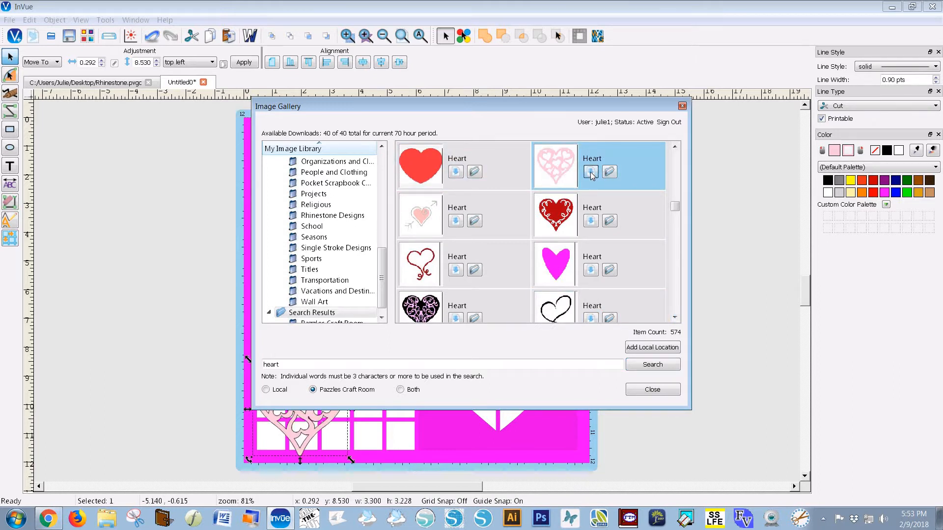
click(455, 171)
click(591, 273)
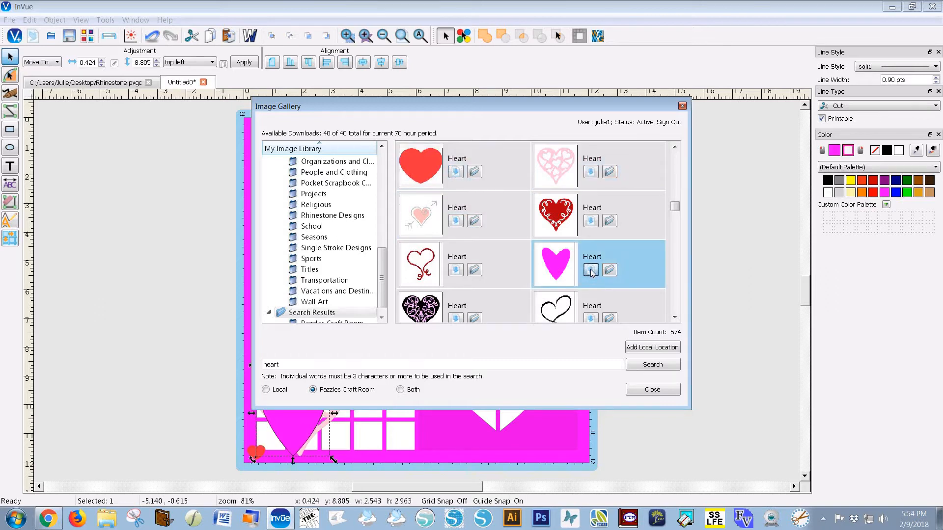
click(655, 390)
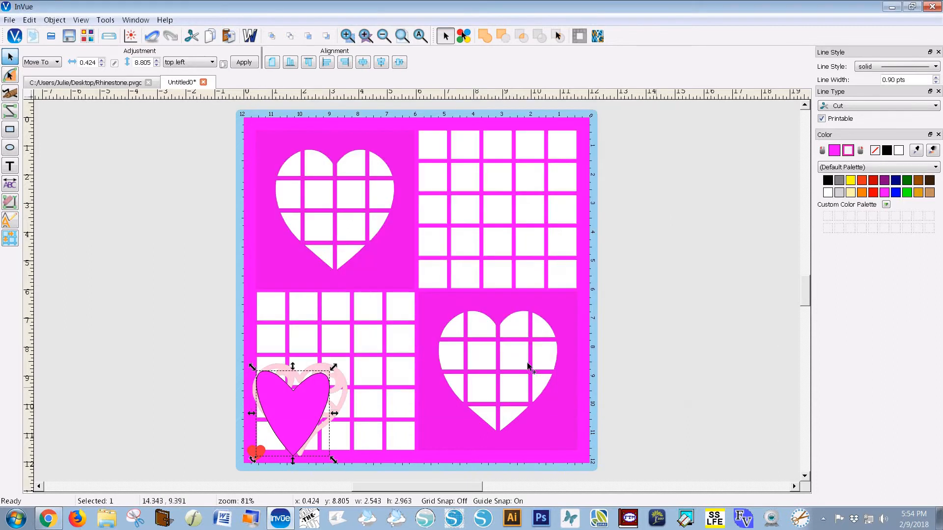
click(556, 379)
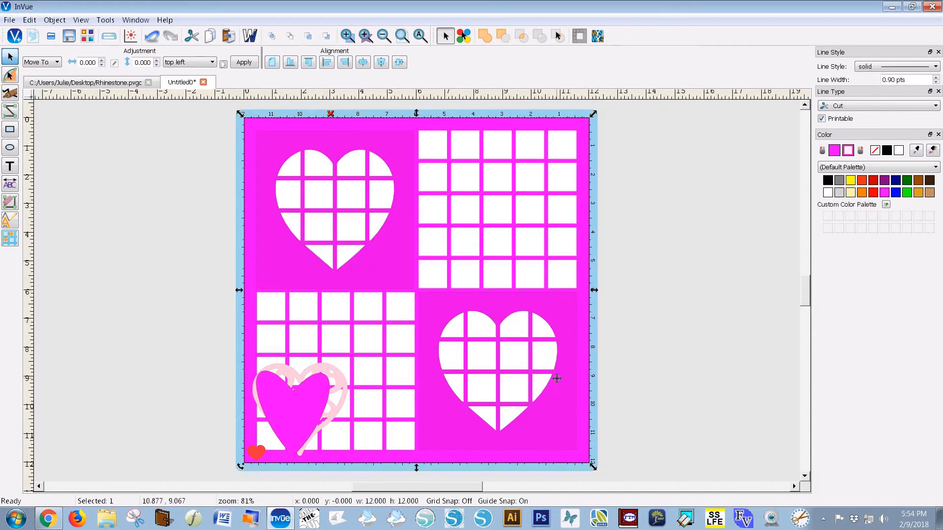
Delete the magenta background design and move the red and magenta hearts off the mat
key(Delete)
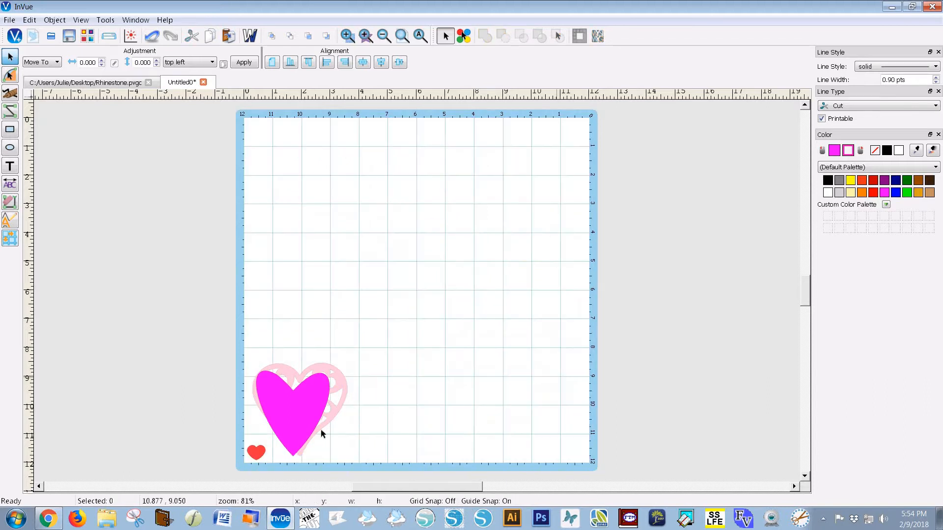
drag(305, 421, 203, 209)
drag(288, 373, 290, 148)
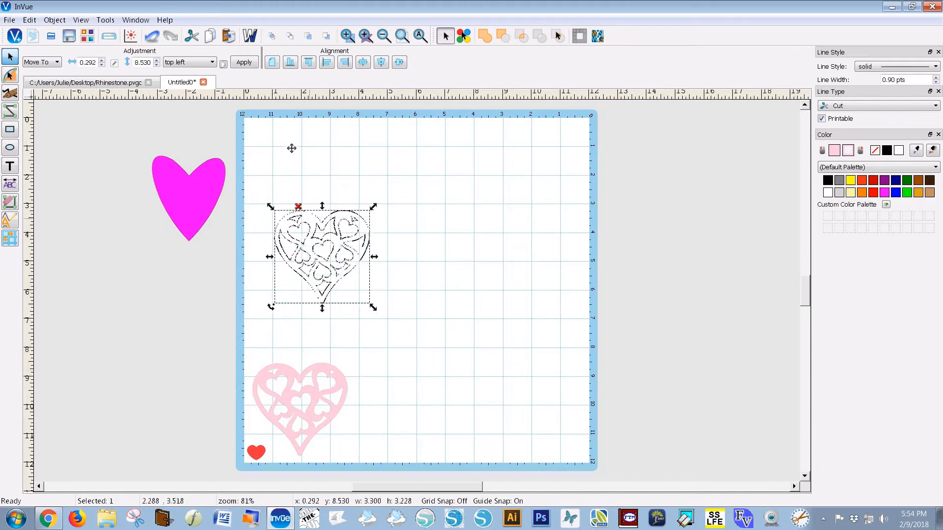
drag(256, 450, 306, 380)
drag(223, 329, 172, 311)
click(189, 221)
drag(189, 221, 170, 216)
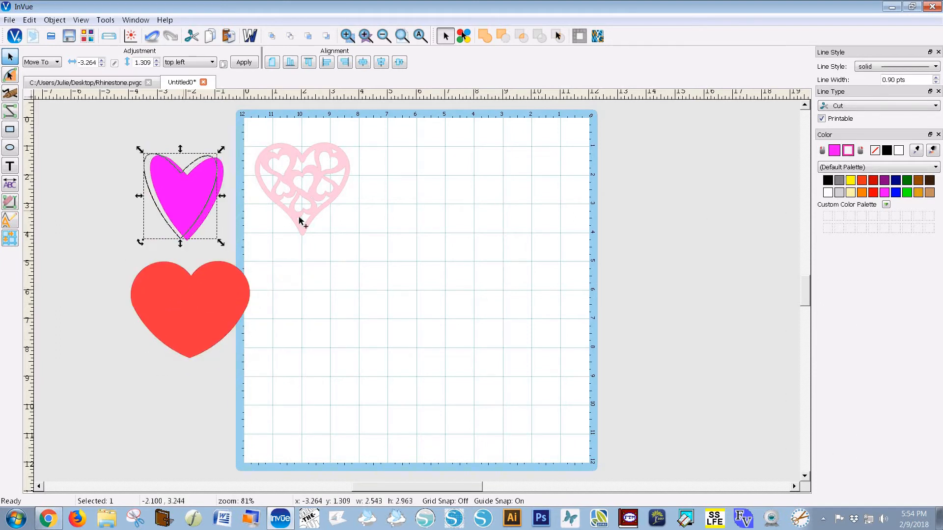
Enlarge the pink filigree heart to about 8.047 × 7.873 and shift it right onto the mat
click(331, 228)
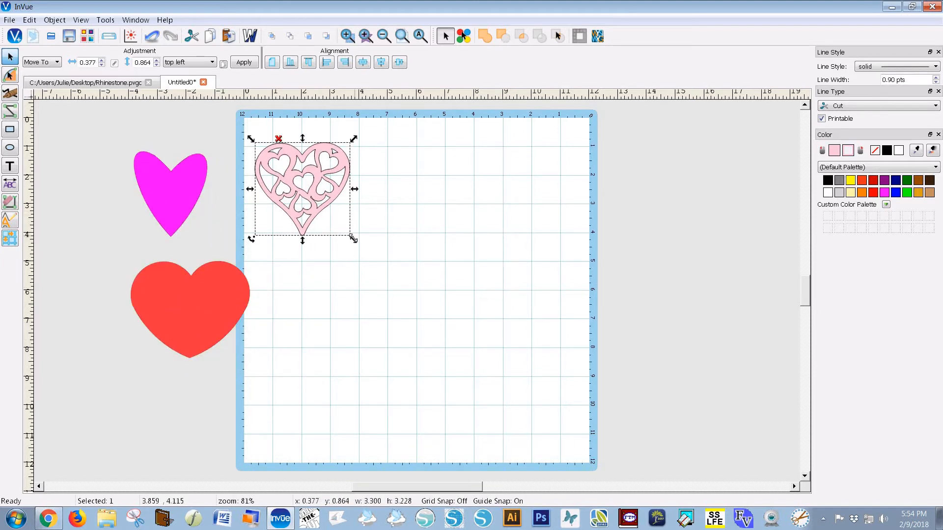
drag(353, 239, 490, 373)
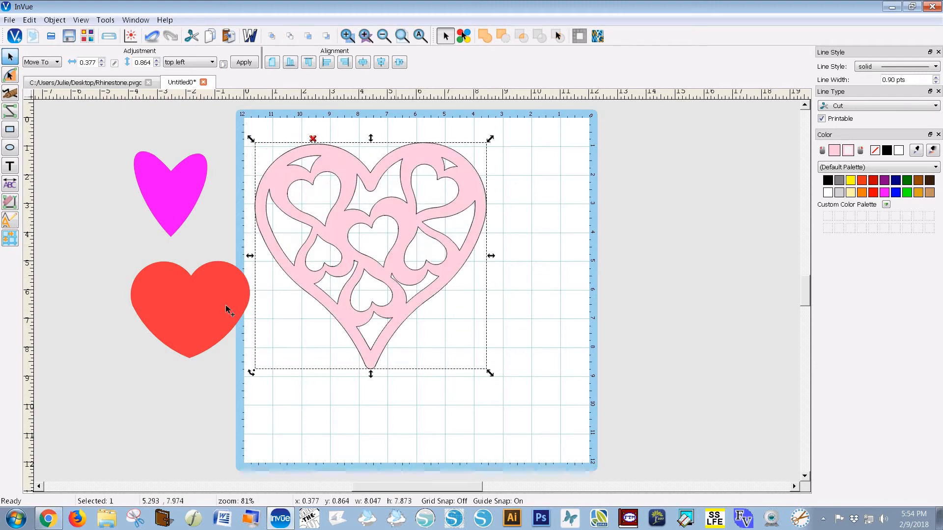
drag(228, 310, 208, 285)
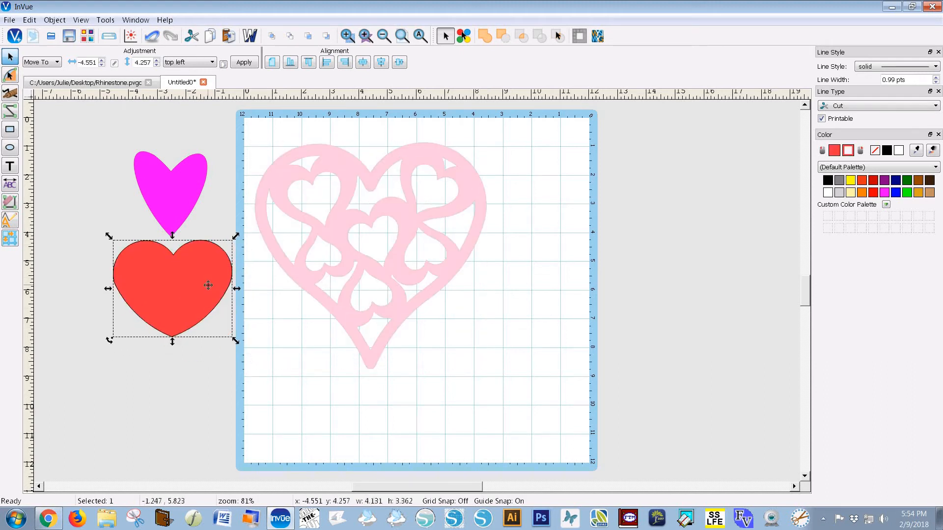
click(333, 305)
drag(334, 305, 357, 305)
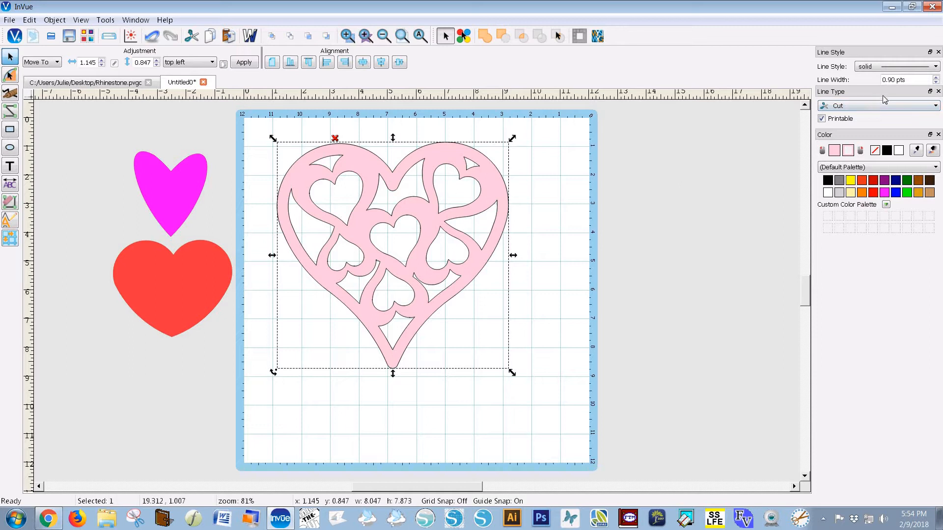
Make the filigree heart a Rhinestone line type using 12 SS (3.0 - 3.2 mm) stones
click(936, 108)
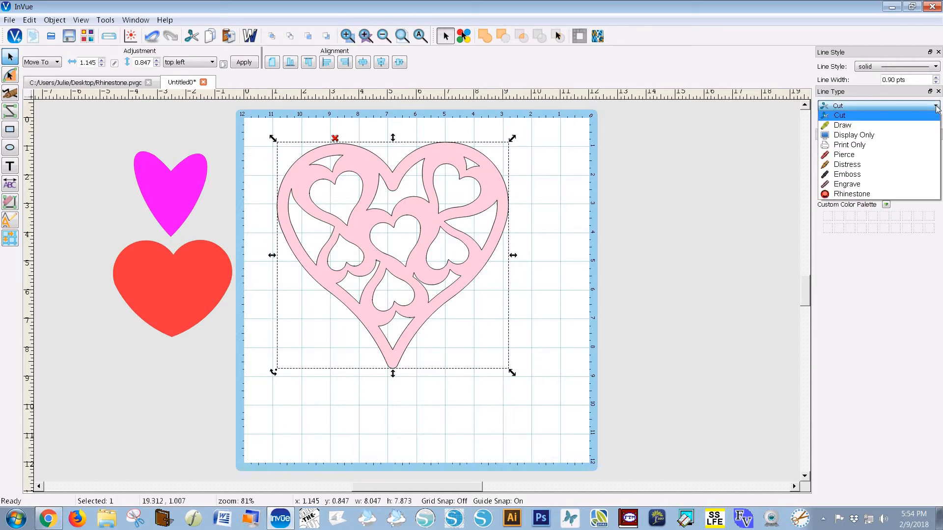
click(841, 196)
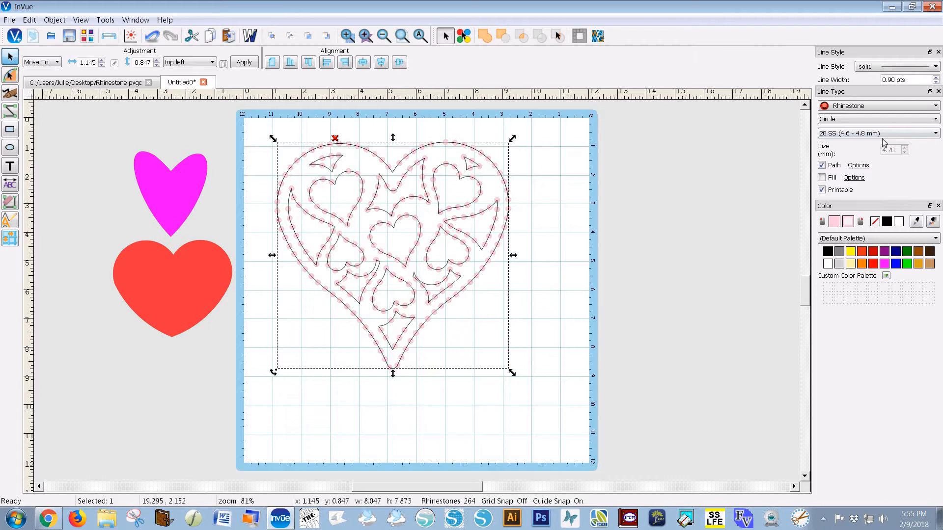
click(936, 134)
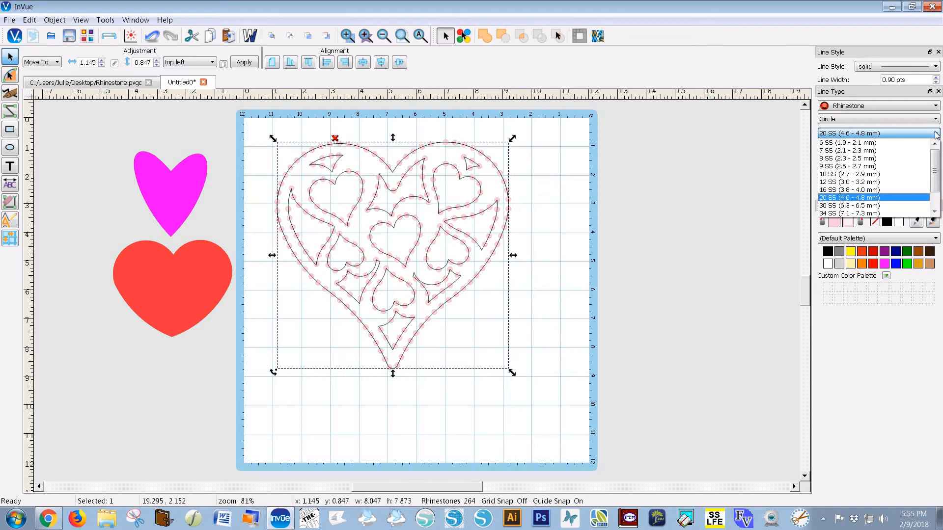
click(829, 183)
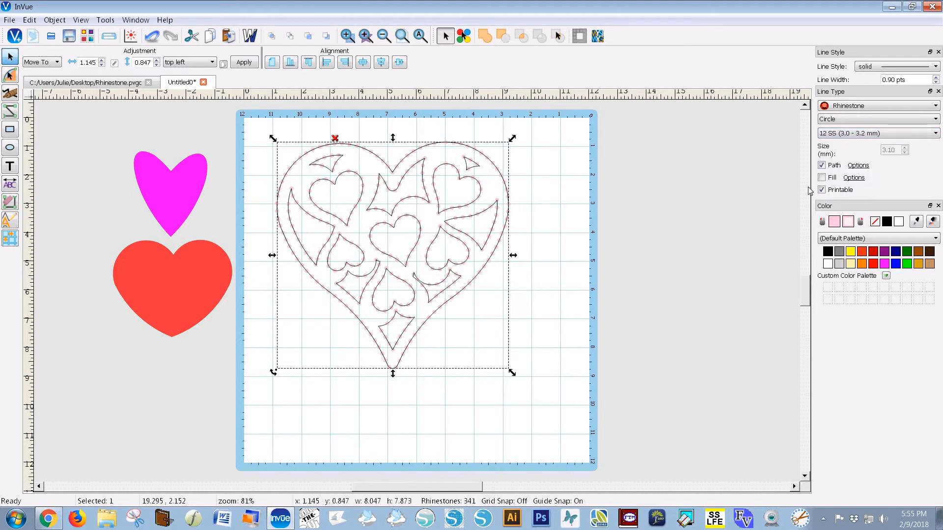
Lower the outline rhinestone Spacing to 0.07, giving 449 stones, and preview the heart
click(857, 165)
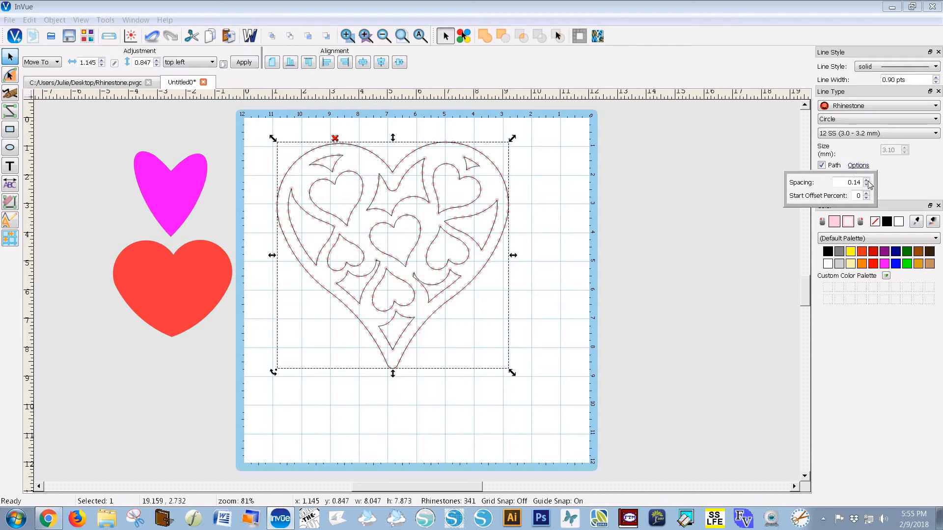
click(866, 185)
click(866, 185)
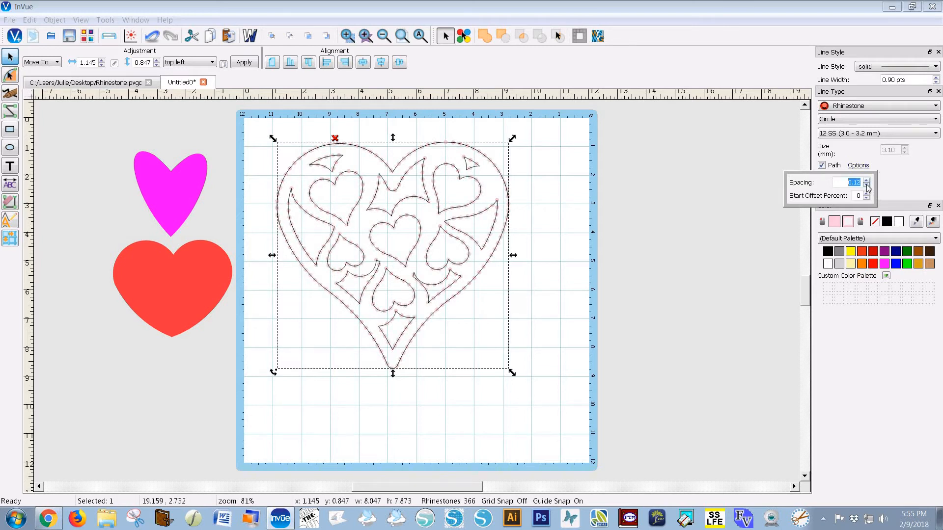
click(865, 185)
click(866, 185)
click(866, 185)
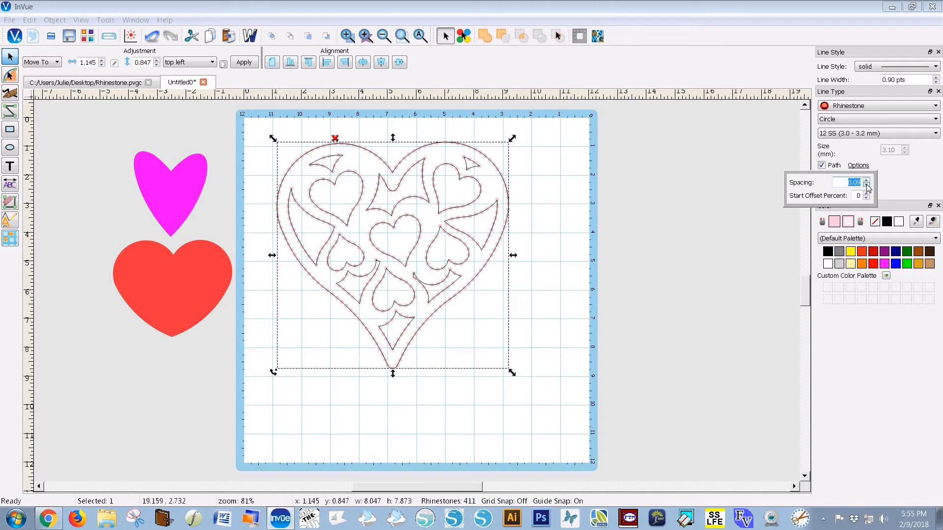
click(866, 186)
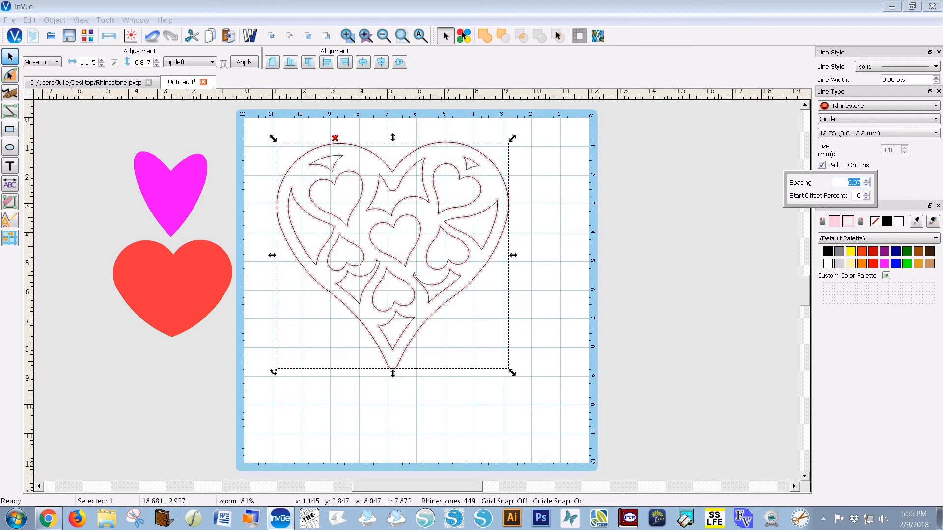
click(663, 207)
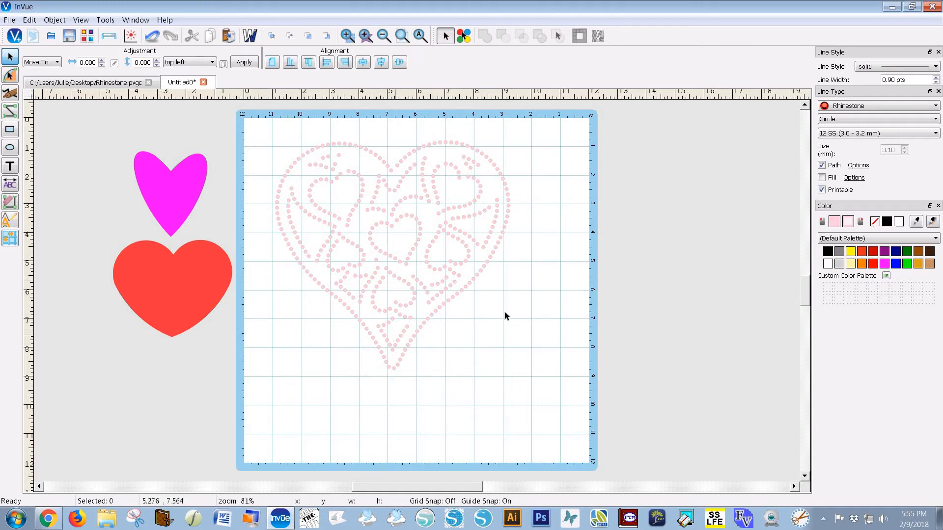
Reselect the heart and tick Fill so rhinestones fill its interior, totalling 610 stones
click(823, 178)
click(451, 211)
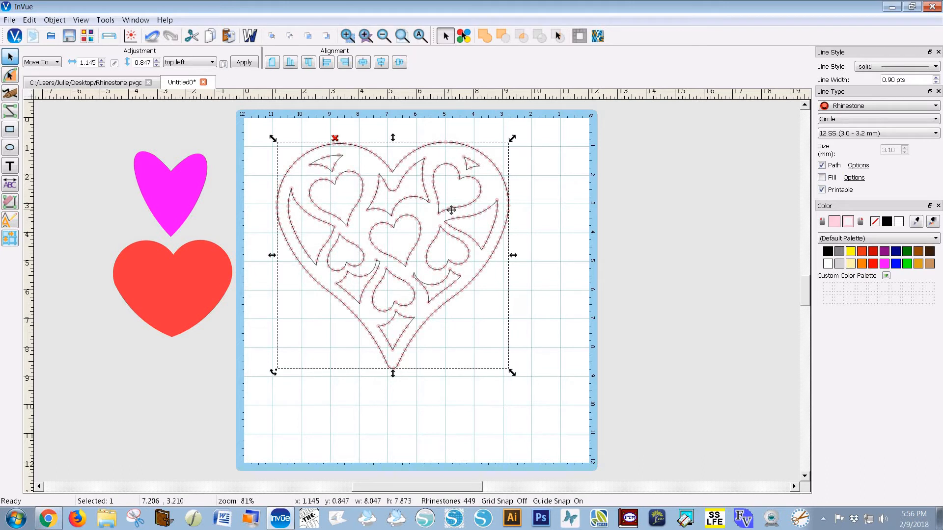
click(822, 178)
Lower the fill rhinestone Spacing to 0.10
click(854, 178)
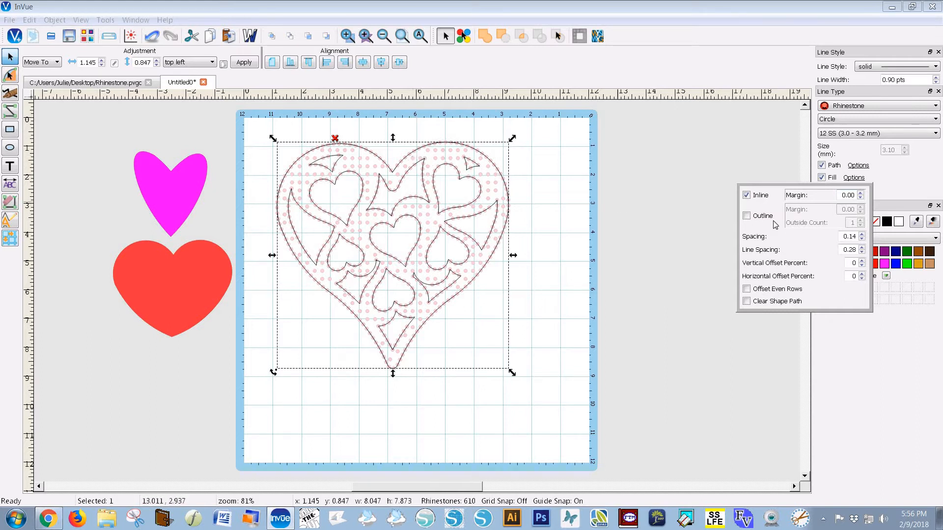
click(862, 240)
click(862, 240)
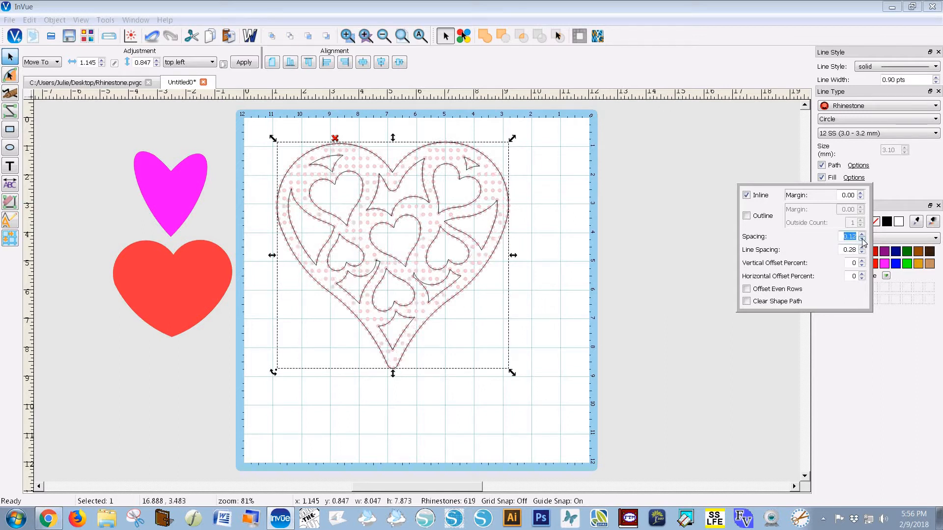
click(862, 239)
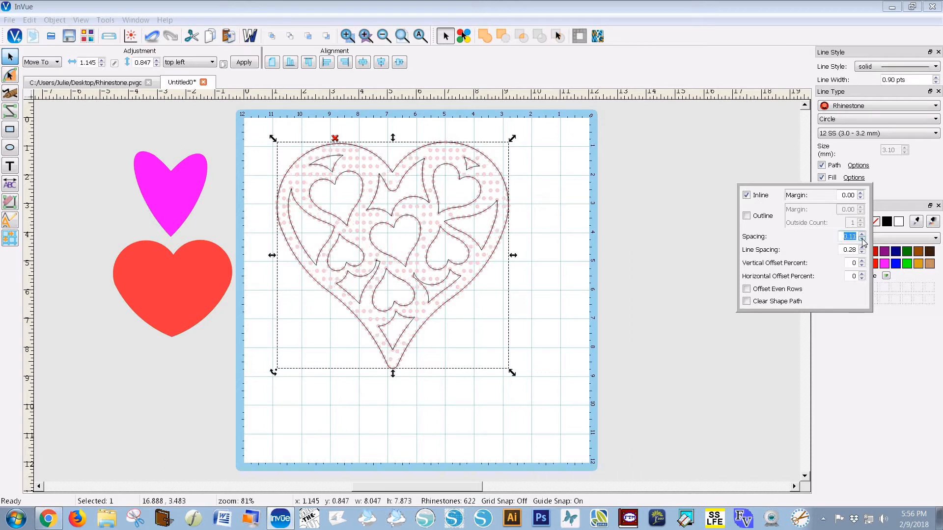
click(862, 240)
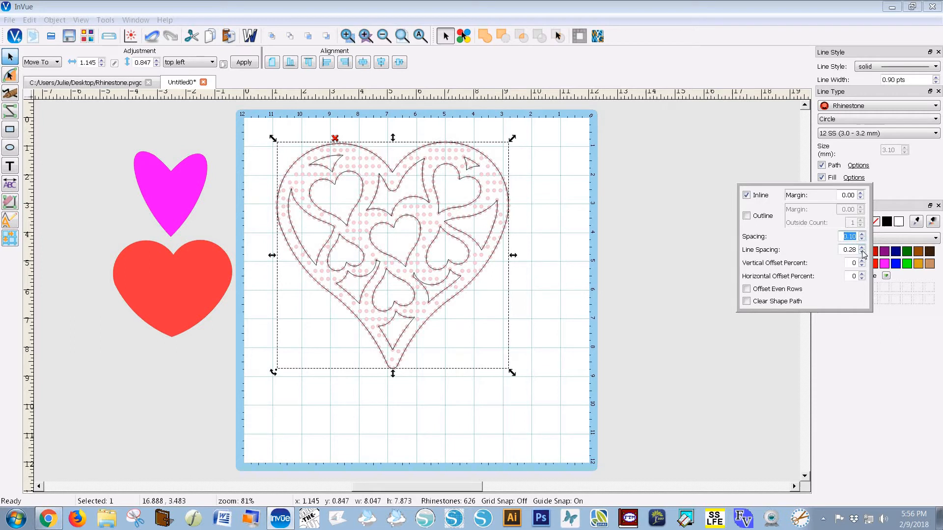
Set the fill Line Spacing to 0.05 and enable Offset Even Rows
click(862, 253)
click(863, 253)
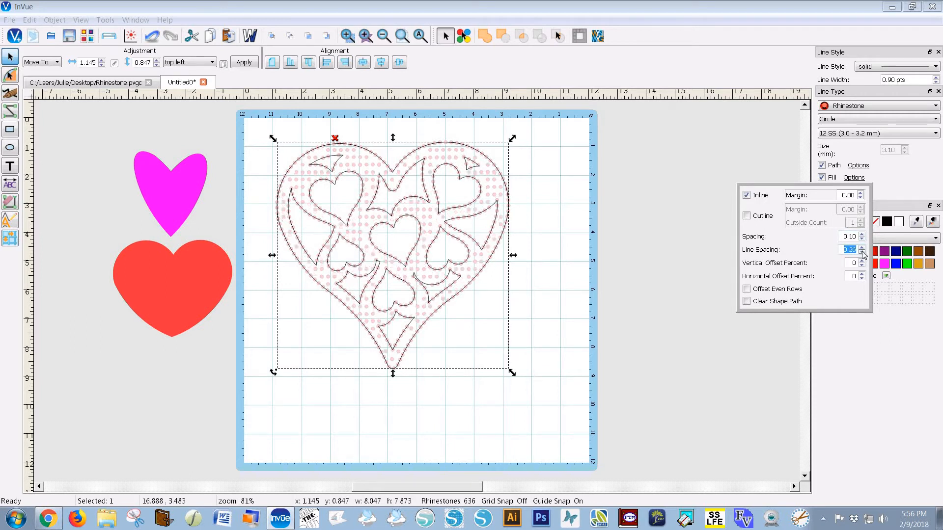
click(863, 253)
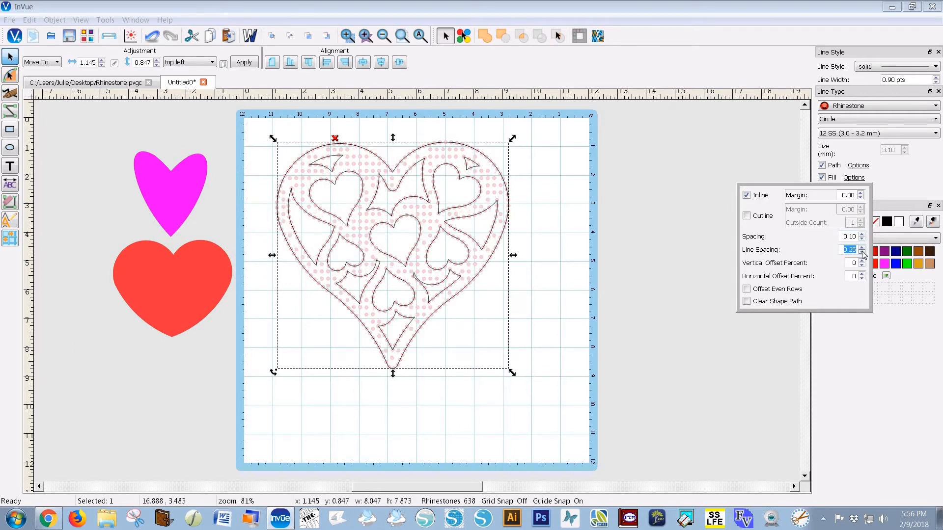
click(862, 252)
click(862, 253)
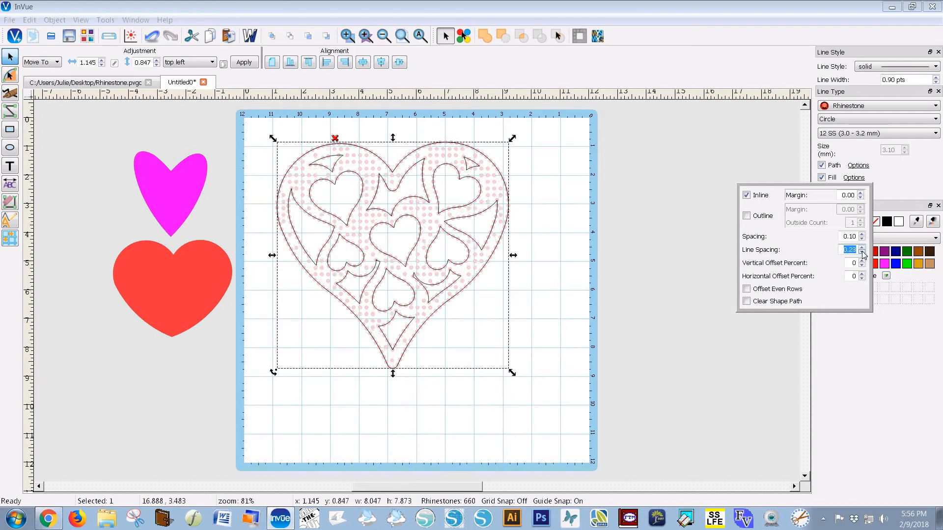
click(863, 253)
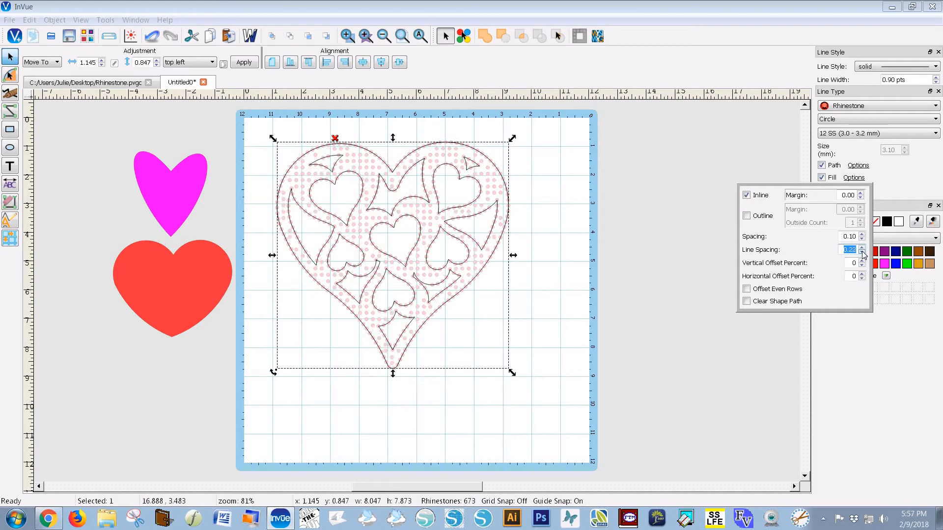
click(862, 253)
click(862, 253)
click(863, 252)
click(863, 253)
click(863, 253)
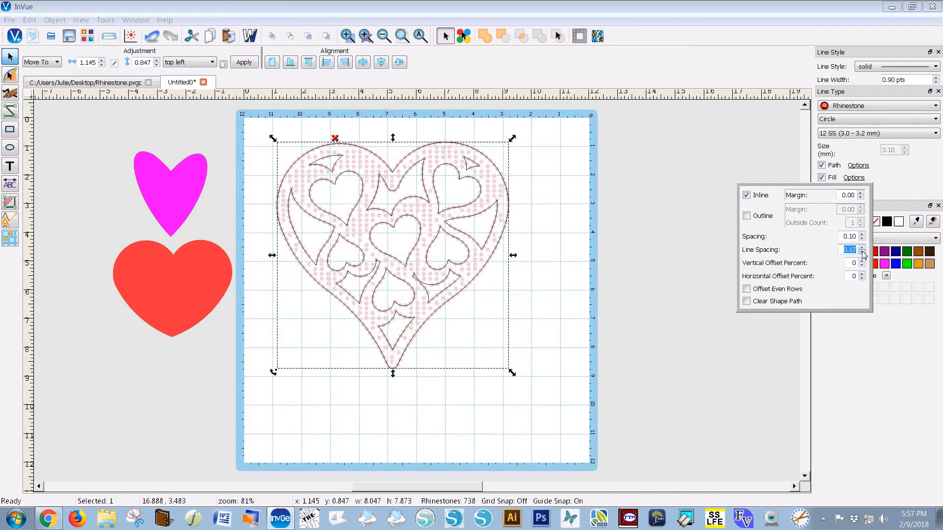
click(863, 253)
click(862, 252)
click(862, 253)
click(863, 253)
click(862, 253)
click(863, 253)
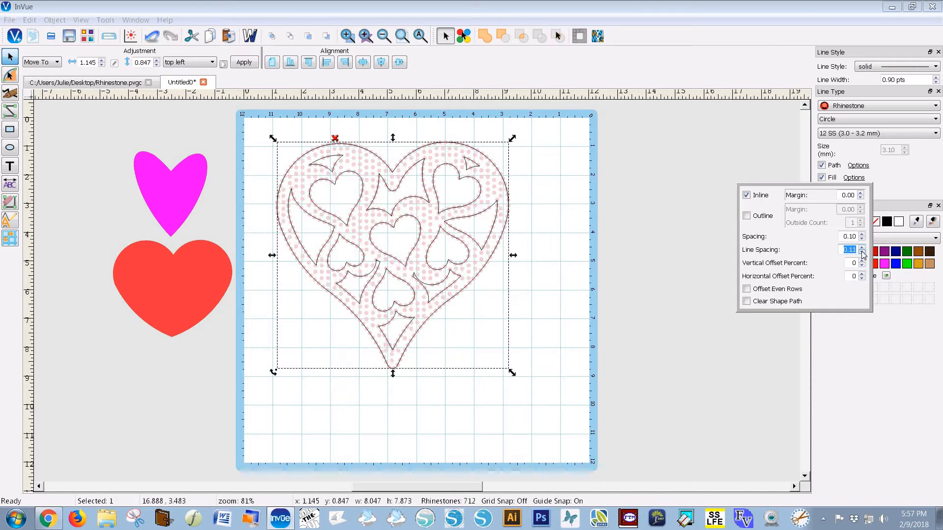
click(863, 252)
click(863, 253)
click(863, 253)
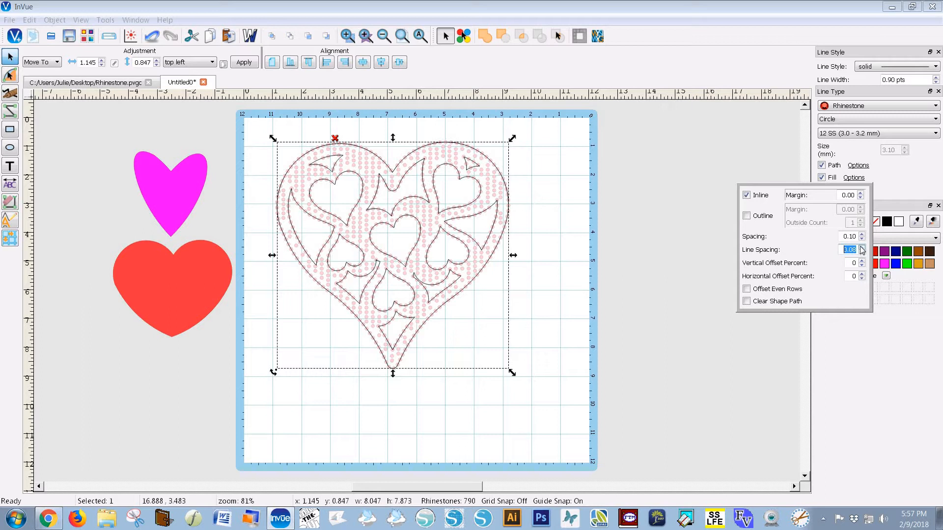
click(861, 248)
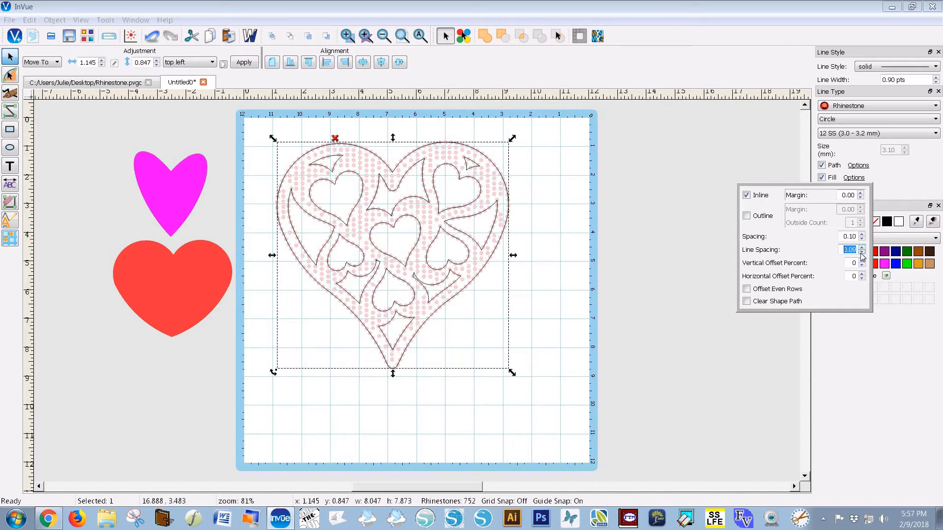
click(863, 253)
click(863, 253)
click(862, 253)
click(862, 253)
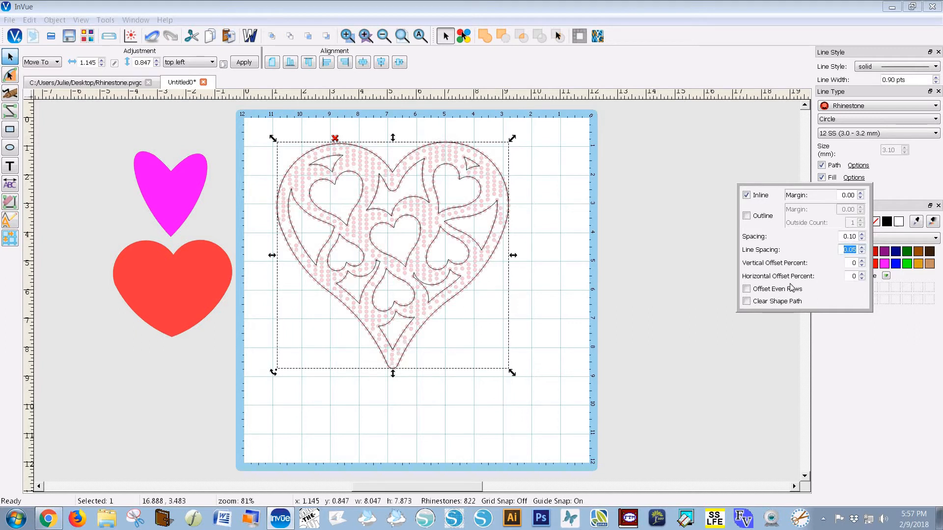
click(746, 290)
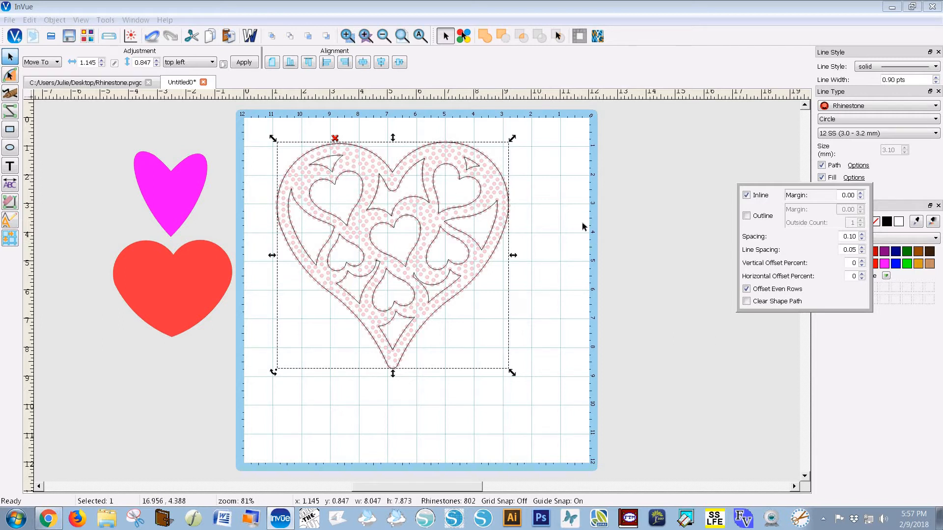
click(552, 199)
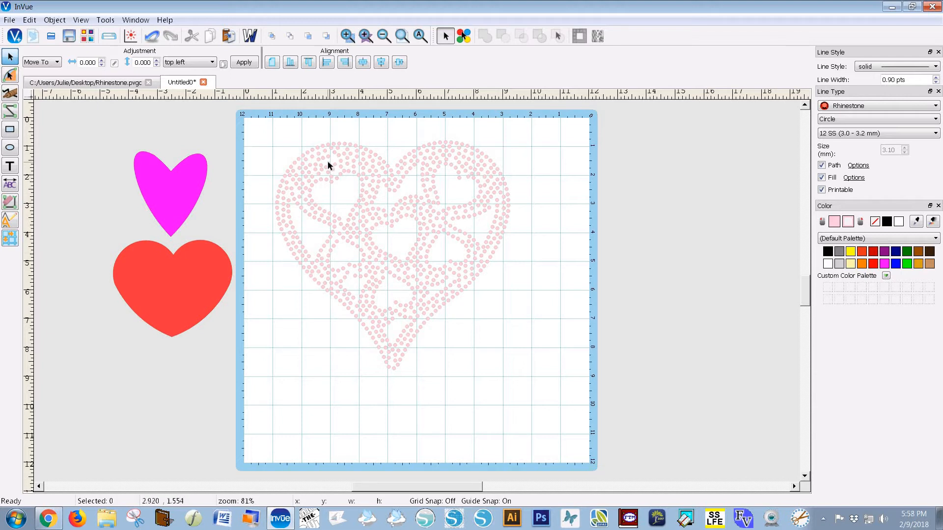
Place a single rhinestone near the mat's top and nudge it left and down
click(9, 112)
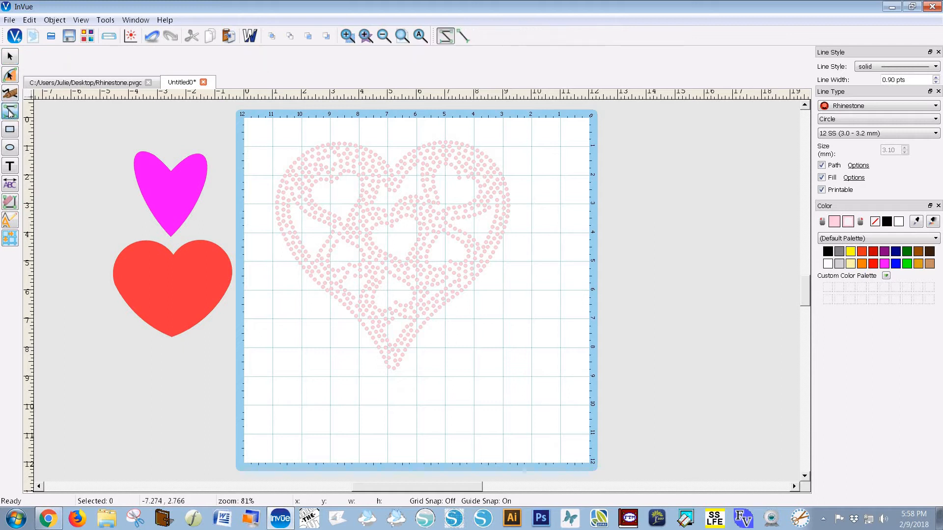
click(466, 40)
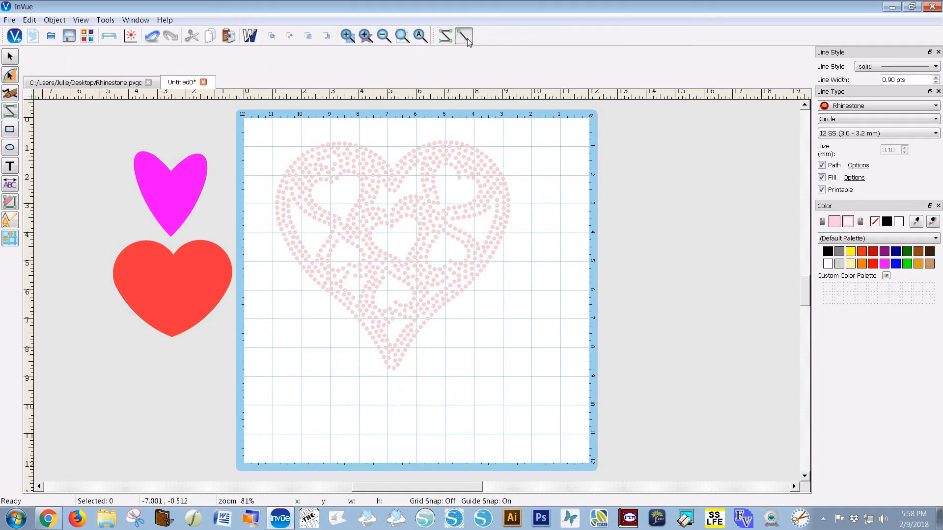
click(499, 128)
click(10, 57)
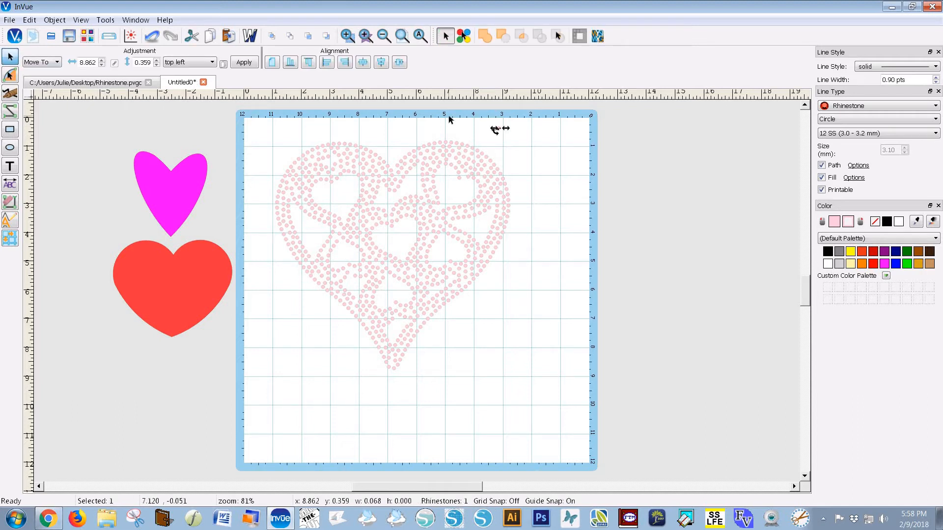
key(Left)
key(Left)
key(Left)
key(Left)
key(Left)
key(Left)
key(Left)
key(Left)
key(Left)
key(Left)
key(Left)
key(Left)
key(Left)
key(Left)
key(Left)
key(Left)
key(Left)
key(Left)
key(Left)
key(Left)
key(Left)
key(Left)
key(Left)
key(Left)
key(Left)
key(Left)
key(Left)
key(Left)
key(Left)
key(Left)
key(Left)
key(Left)
key(Left)
key(Left)
key(Left)
key(Left)
key(Left)
key(Down)
key(Down)
key(Down)
key(Down)
key(Down)
key(Down)
key(Down)
key(Down)
key(Down)
key(Down)
key(Down)
key(Down)
key(Down)
click(569, 149)
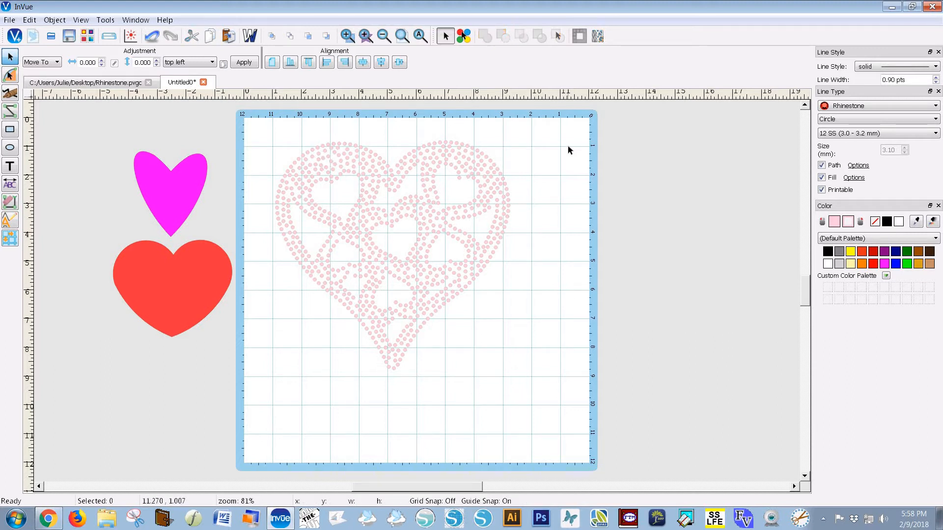
Add a rhinestone in the heart's upper-left gap and nudge it into place
click(332, 165)
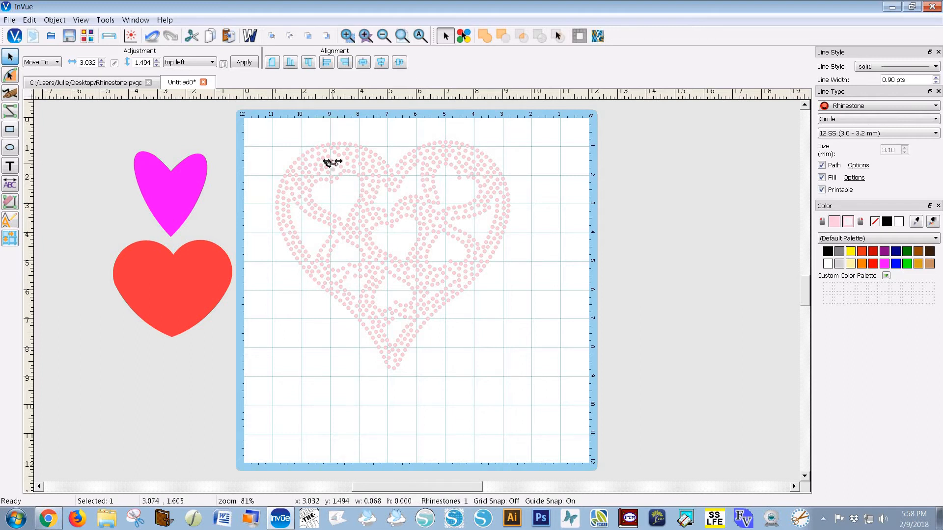
drag(330, 162, 327, 164)
click(496, 156)
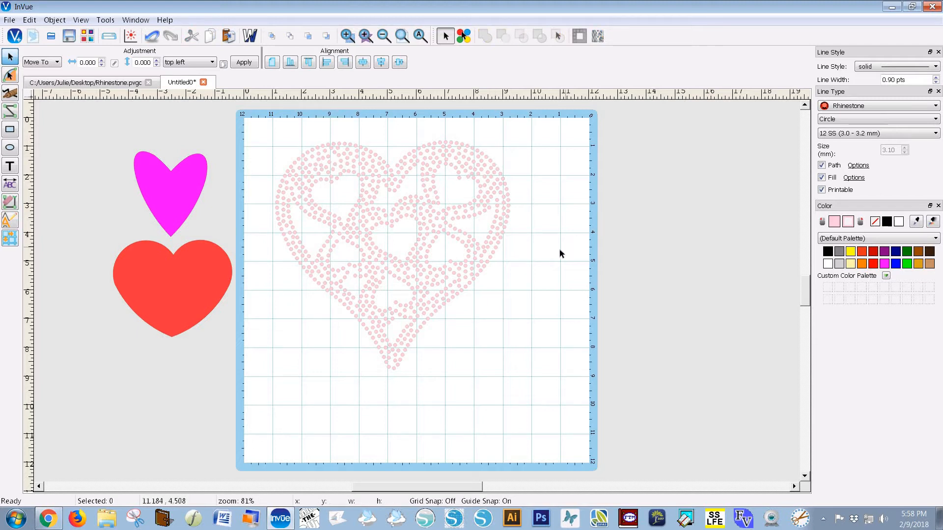
click(427, 277)
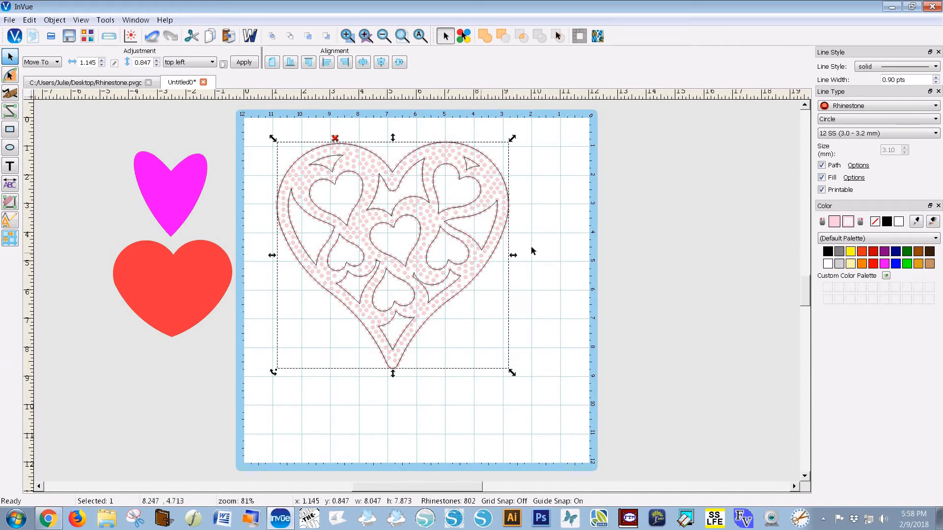
click(532, 246)
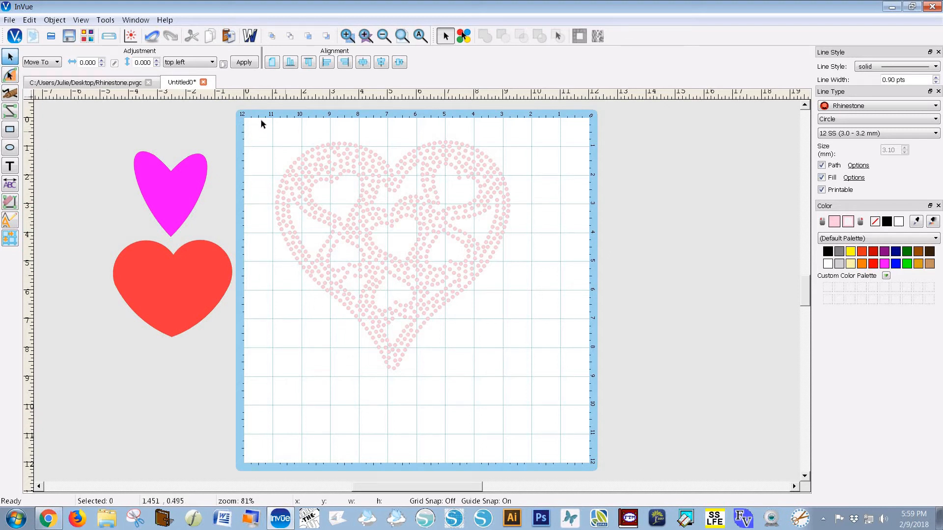
Resize the pale pattern heart to roughly 6 inches across in the mat's upper-left
drag(261, 120, 578, 405)
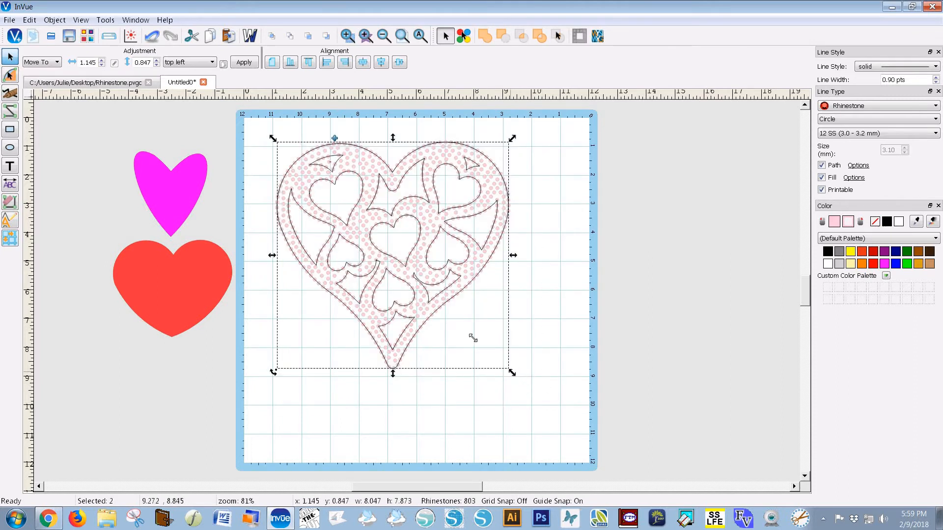
drag(472, 338, 406, 269)
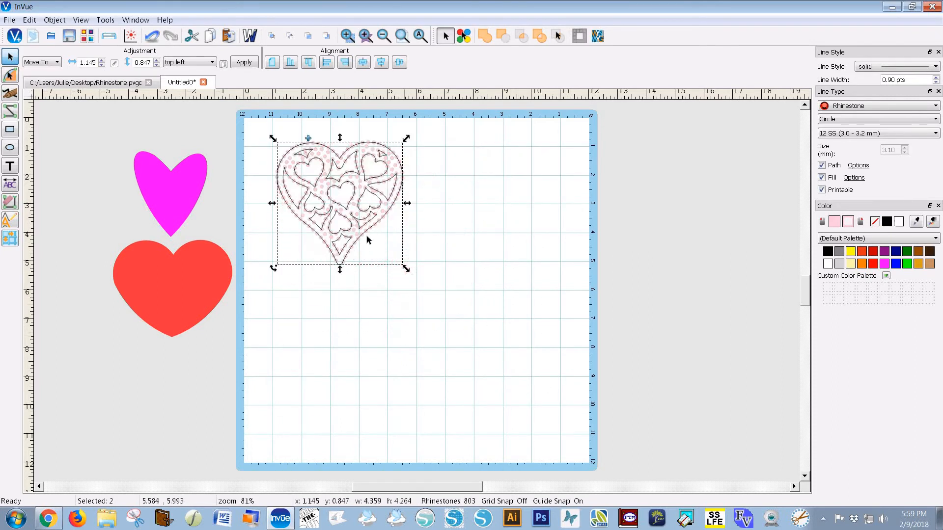
click(420, 304)
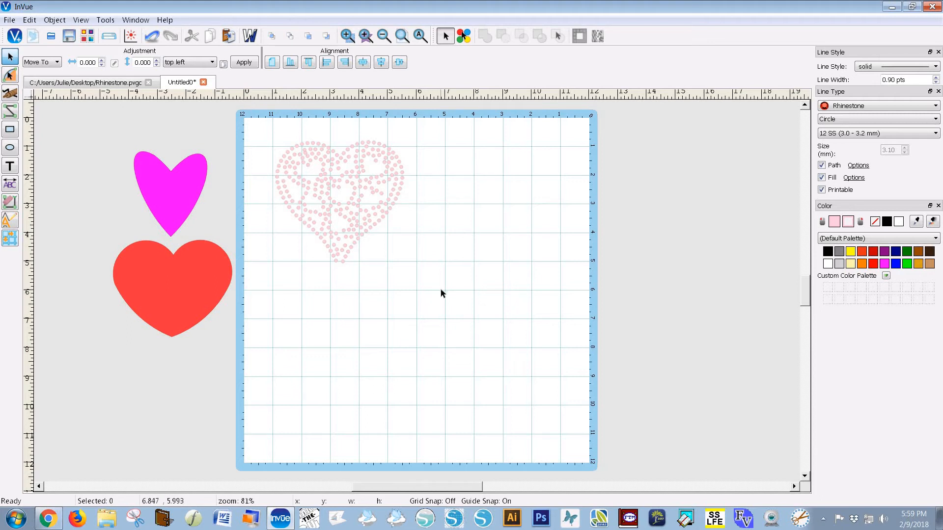
drag(441, 291, 245, 122)
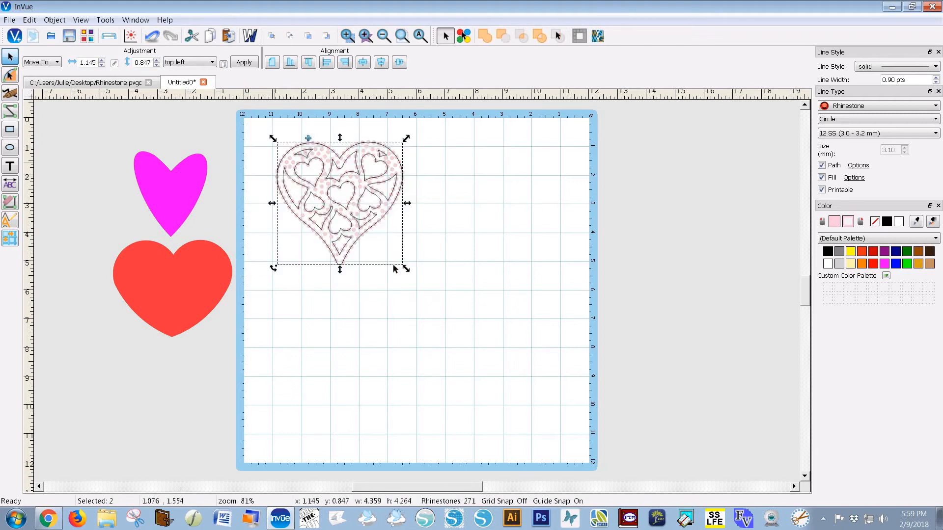
drag(405, 268, 443, 305)
click(474, 306)
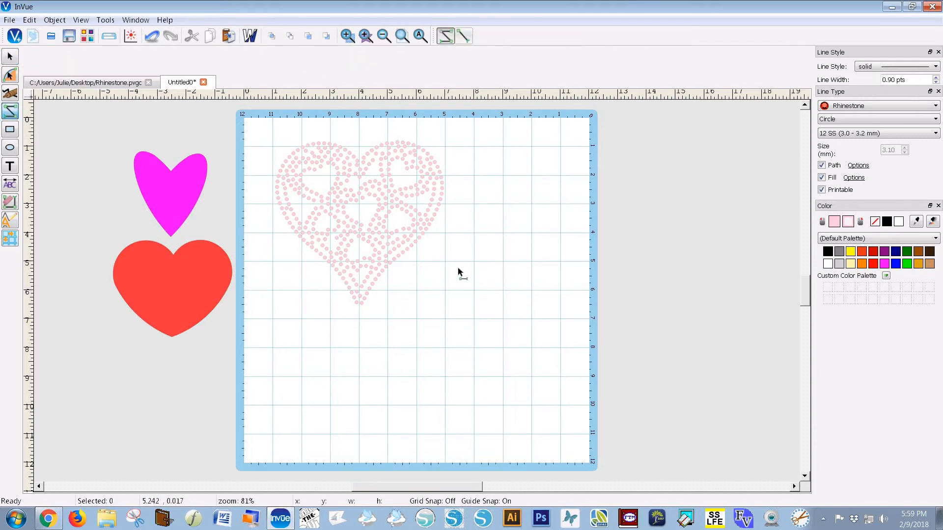
Place a single rhinestone and nudge it onto the pattern heart's bottom tip at about 4.04, 6.61
click(463, 35)
click(325, 310)
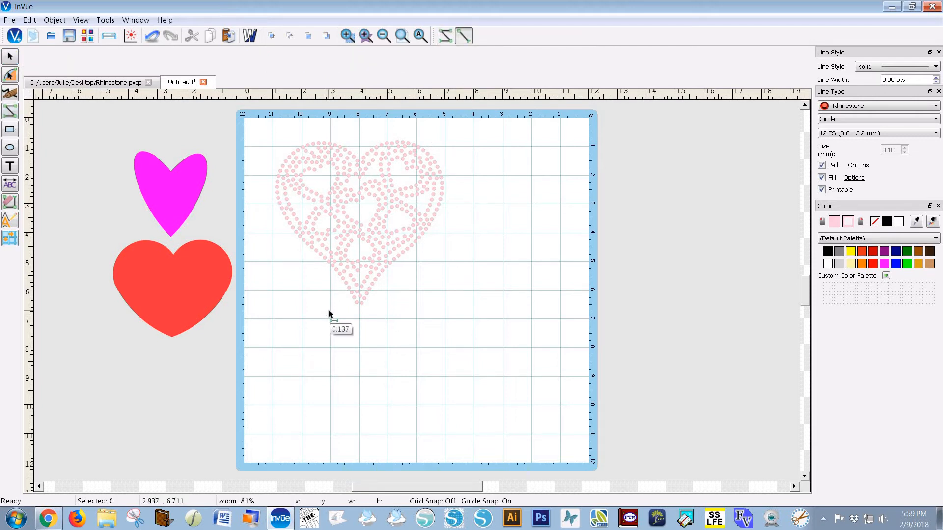
click(329, 314)
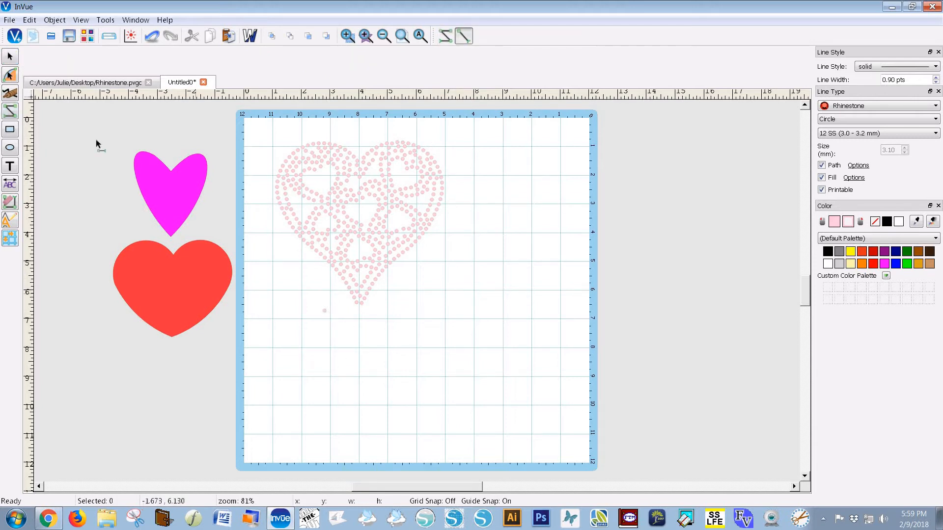
click(9, 58)
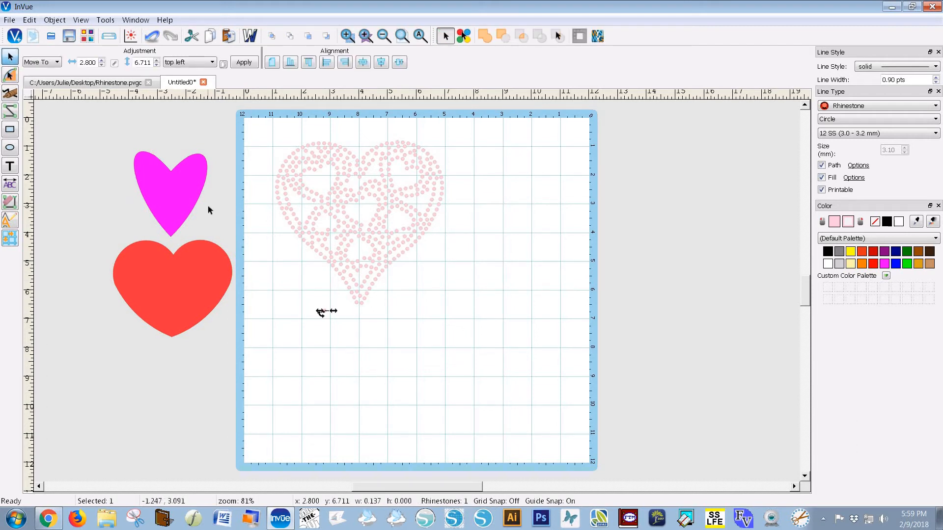
key(Right)
key(Right)
key(Right)
key(Right)
key(Right)
key(Right)
key(Right)
key(Right)
key(Right)
key(Right)
key(Right)
key(Right)
key(Right)
key(Up)
key(Up)
key(Up)
key(Up)
key(Up)
click(449, 273)
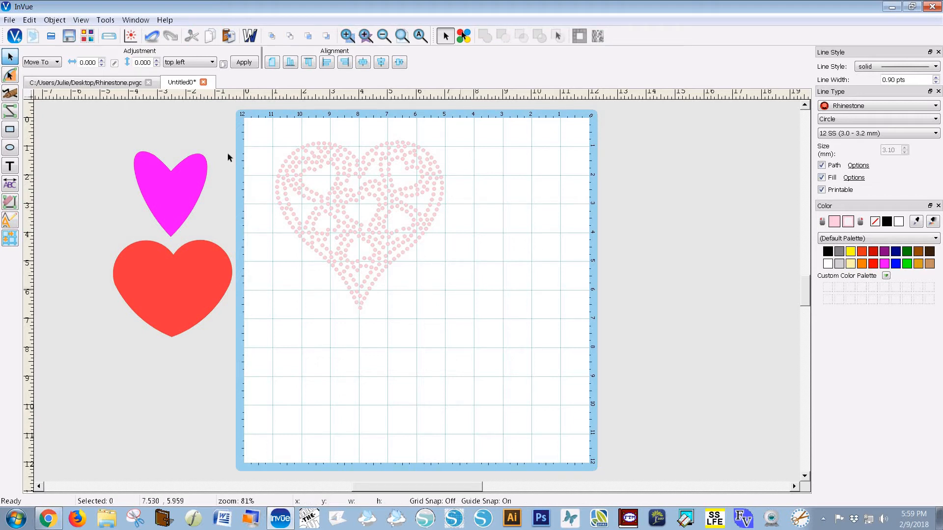
click(6, 20)
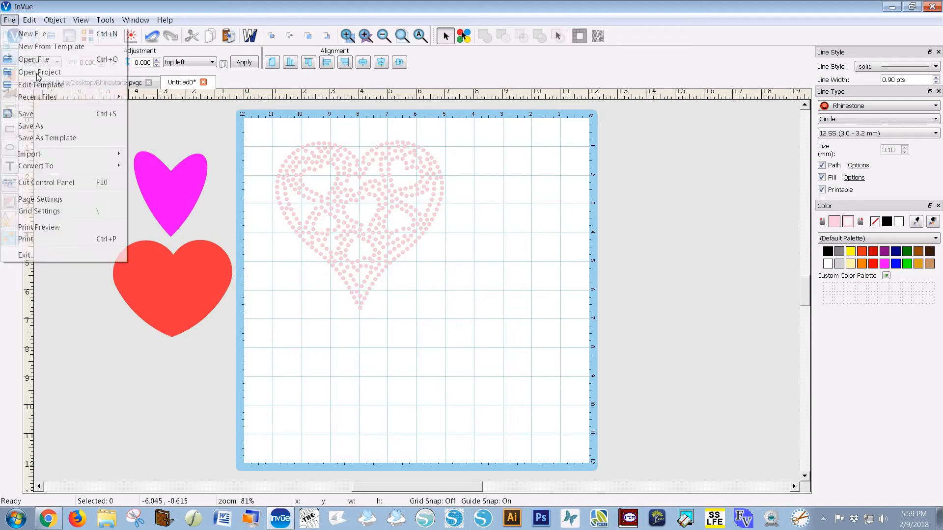
Save As to the Desktop with the name RhinestoneHeart as a Compressed PVG (*.pvgc) file
click(121, 125)
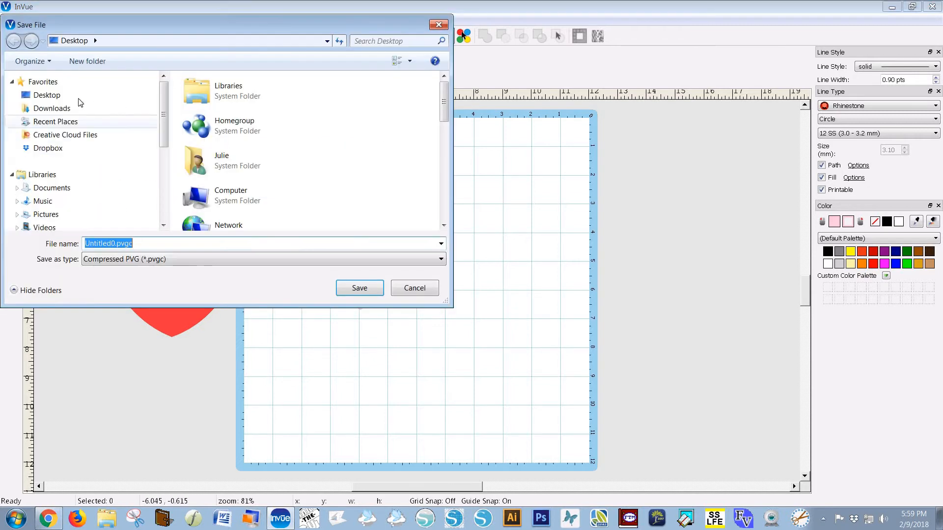
click(47, 96)
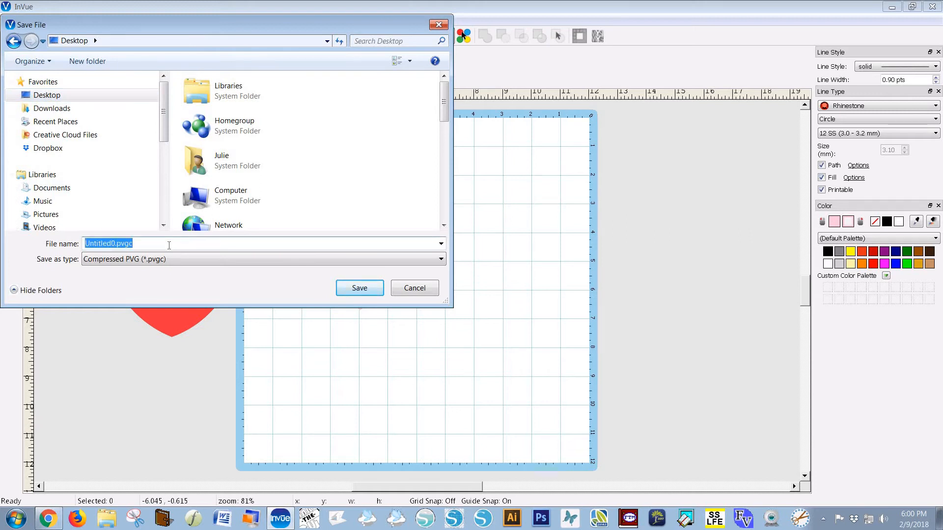
text(R)
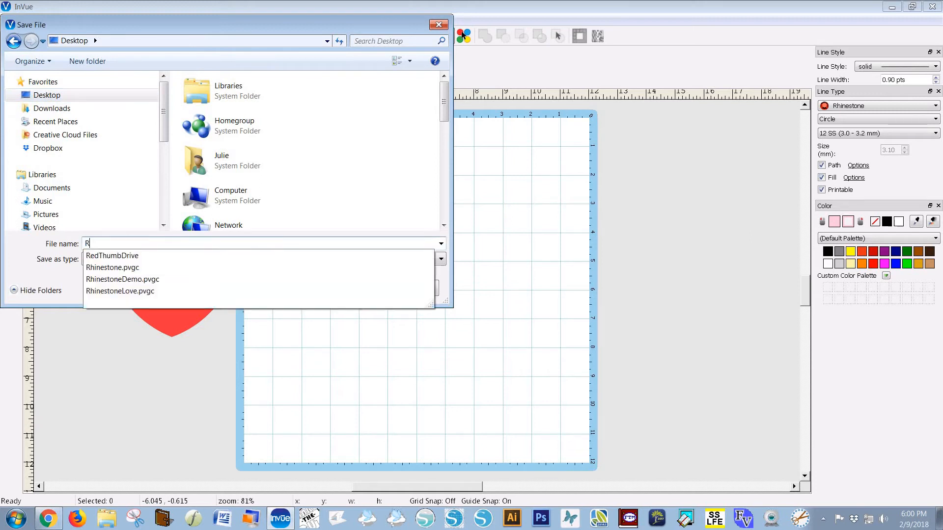
text(hinestoneHeart)
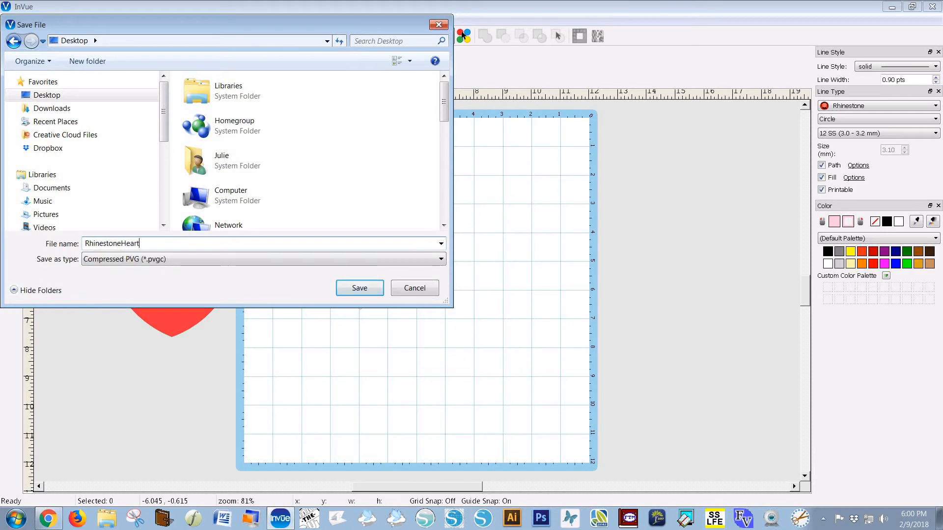
click(369, 290)
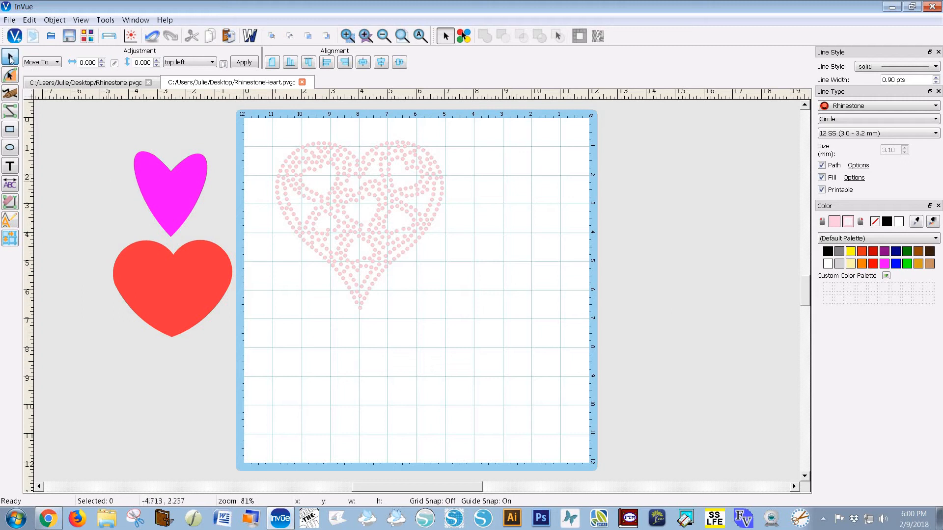
Group the pattern heart's three parts and move it off the mat to the right
drag(268, 117, 485, 343)
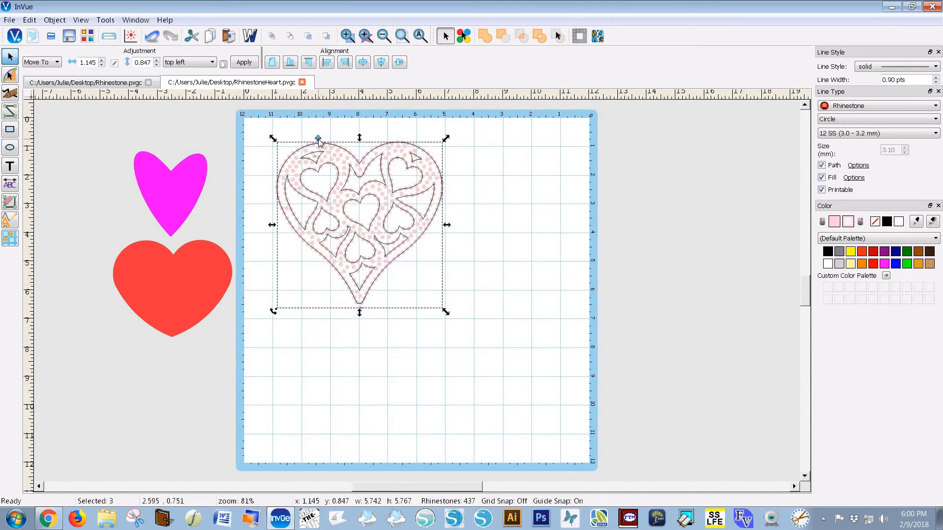
click(318, 139)
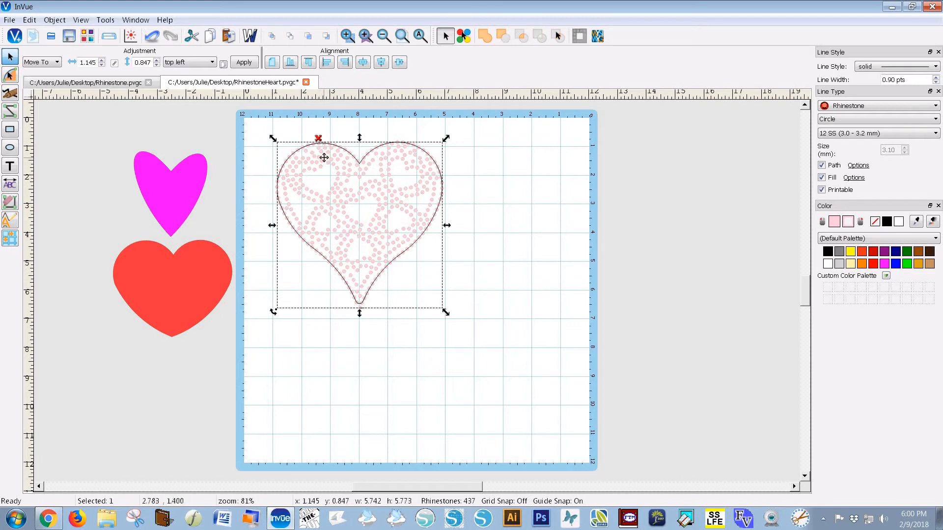
drag(320, 156, 664, 157)
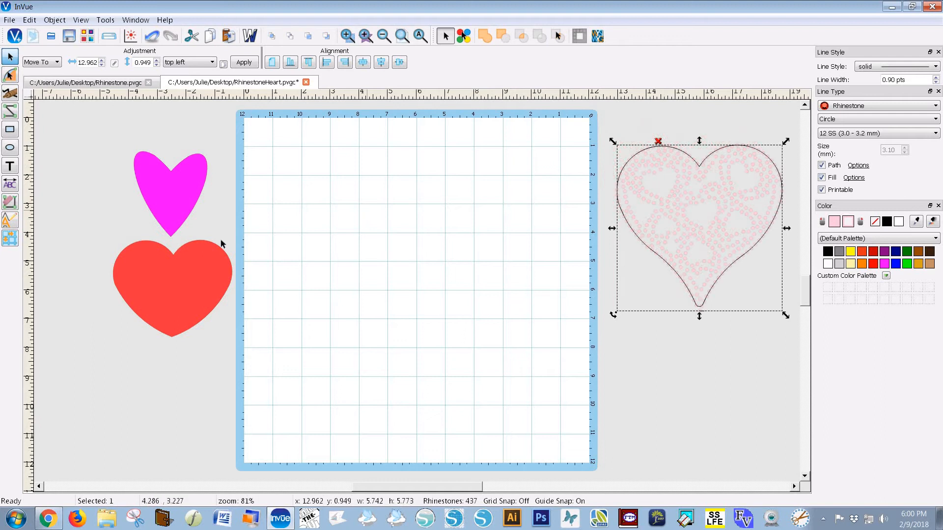
Place the pink heart on the mat's upper-left, enlarged to 4.728 × 5.509
click(172, 279)
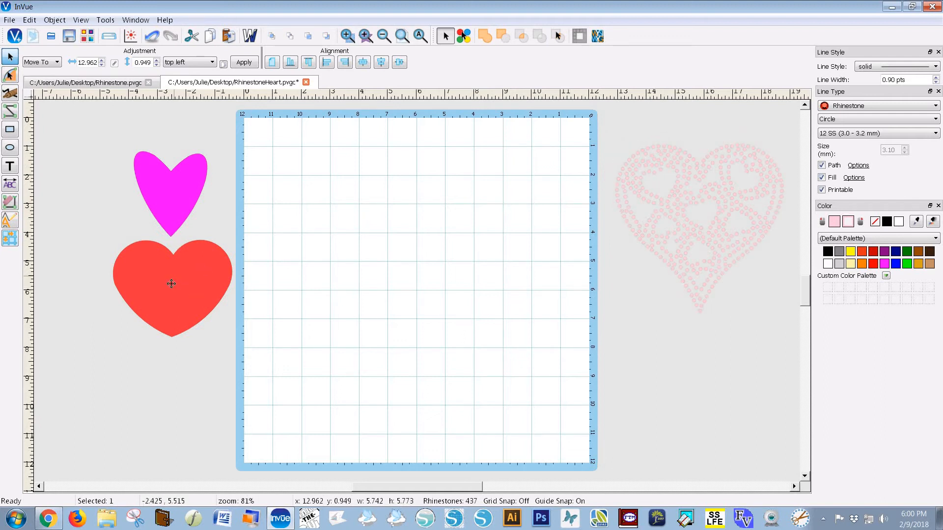
drag(328, 200, 337, 190)
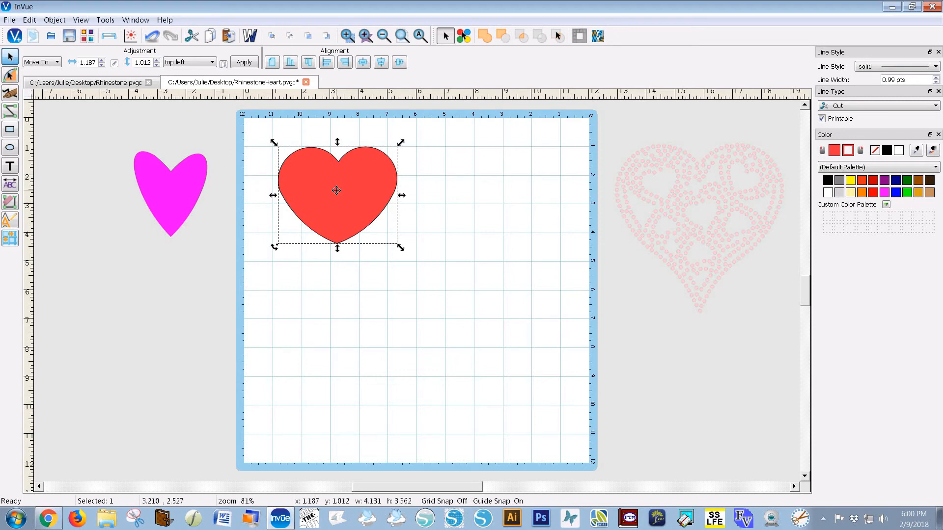
drag(284, 211, 121, 321)
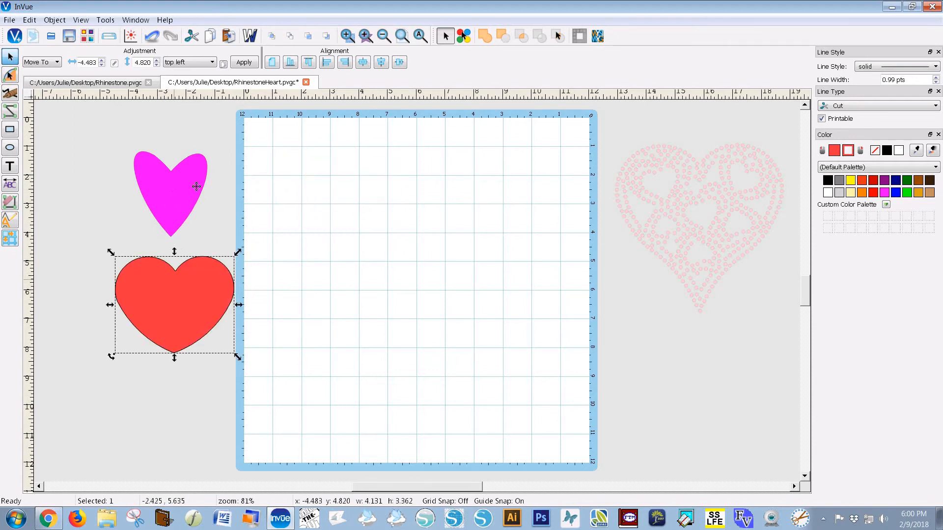
drag(196, 185, 360, 217)
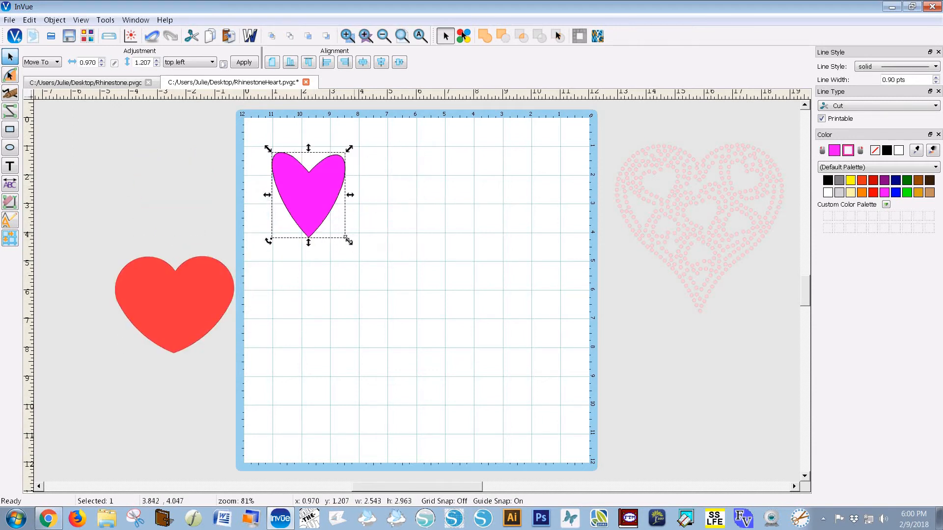
drag(402, 283, 408, 275)
drag(336, 260, 341, 246)
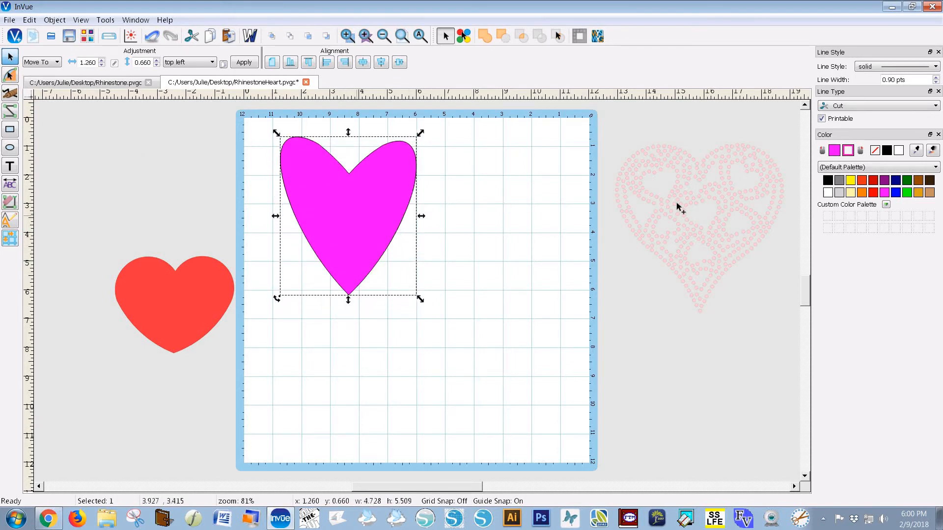
Turn the pink heart into a rhinestone outline of 12 SS stones
click(936, 106)
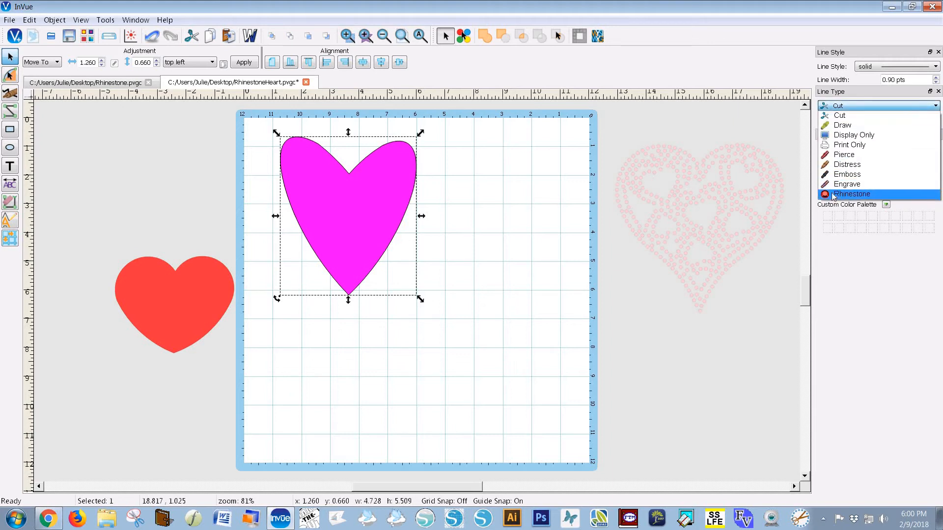
click(852, 194)
click(936, 134)
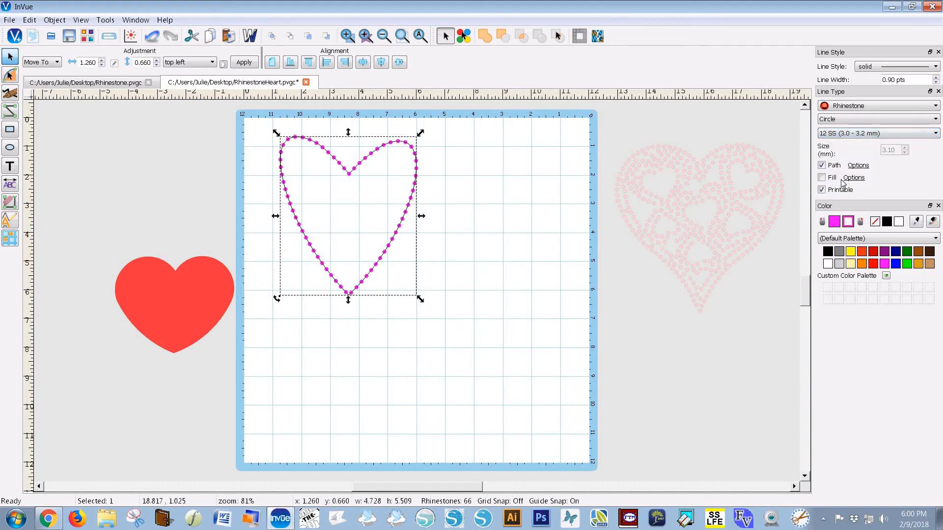
click(843, 183)
Set the outline's path spacing to about 0.08, giving 85 stones
click(858, 165)
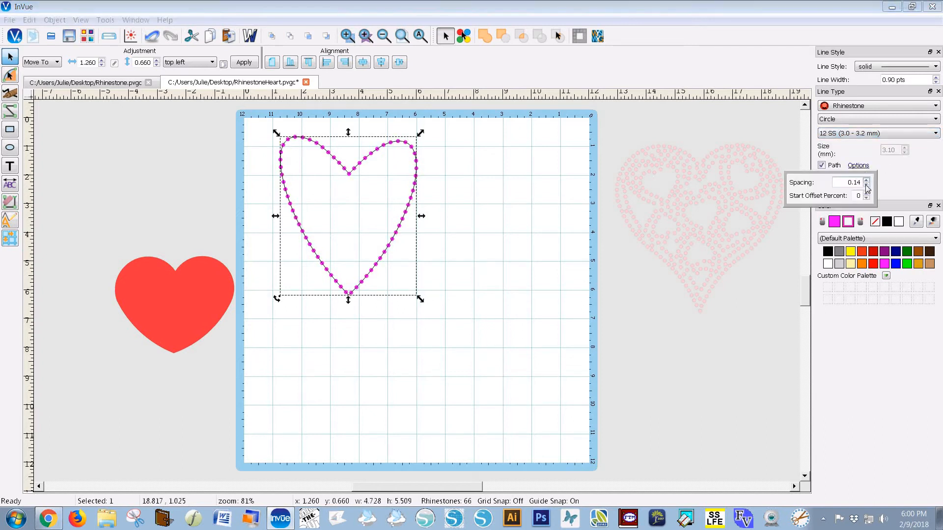
click(866, 185)
click(866, 185)
click(866, 185)
click(866, 185)
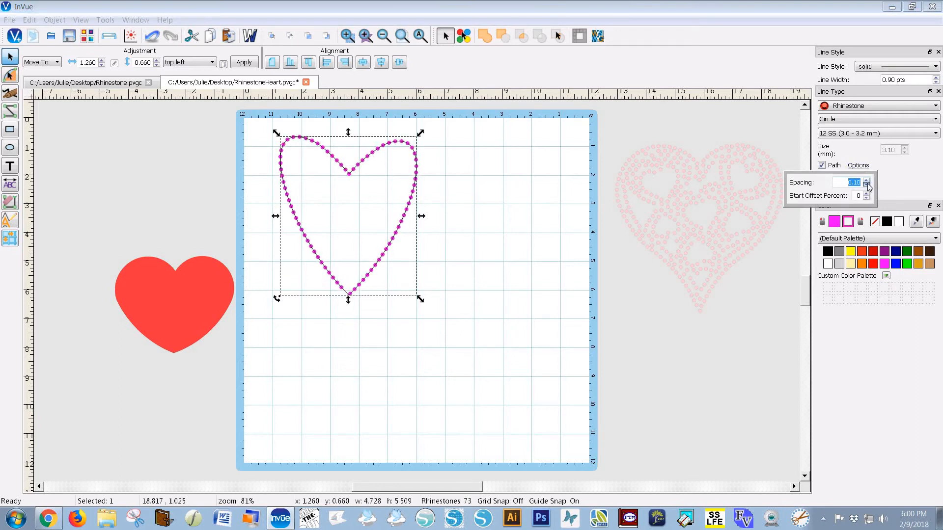
click(866, 185)
click(866, 185)
click(866, 186)
click(866, 181)
click(865, 180)
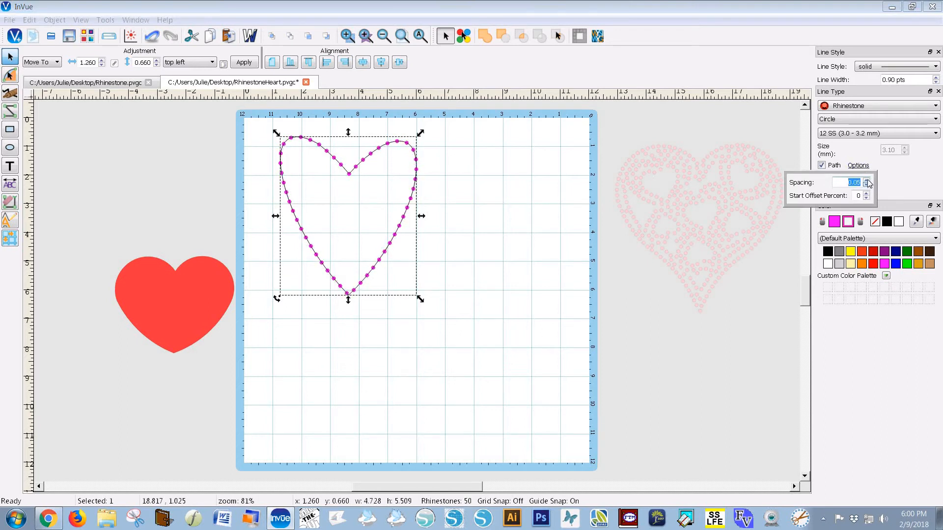
click(867, 180)
click(867, 180)
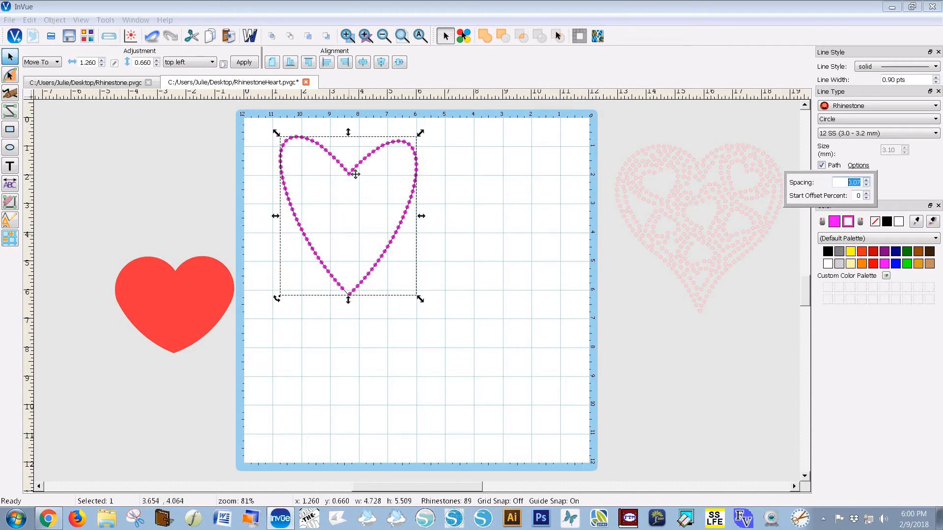
click(866, 181)
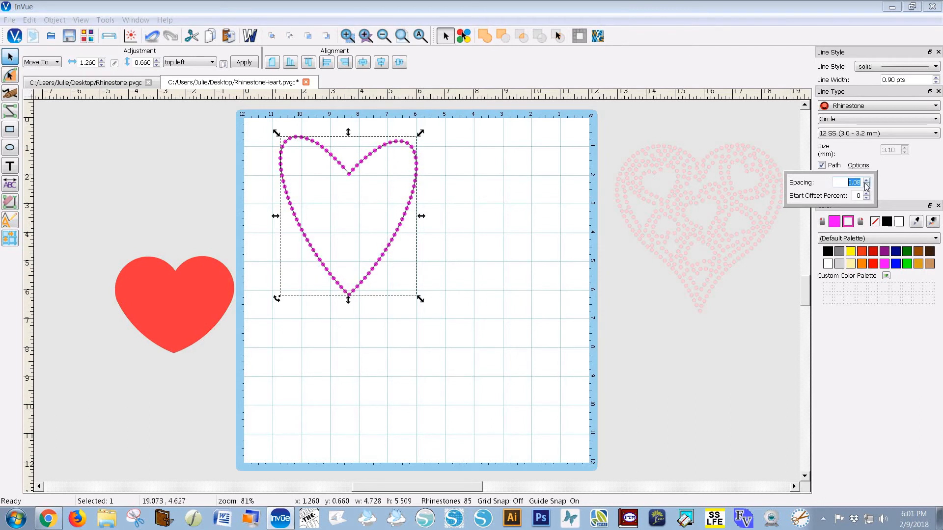
click(407, 271)
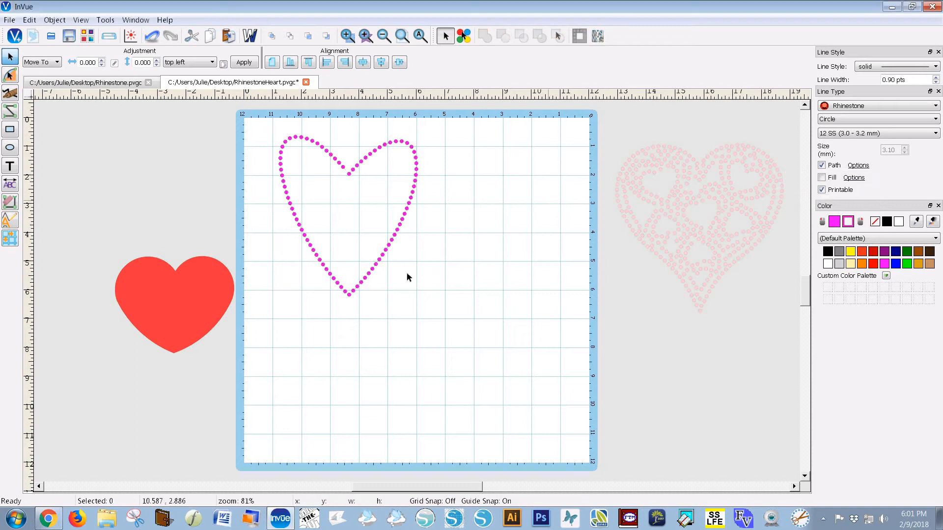
Enlarge the magenta heart outline to 4.890 × 5.697, now holding 87 stones
click(367, 281)
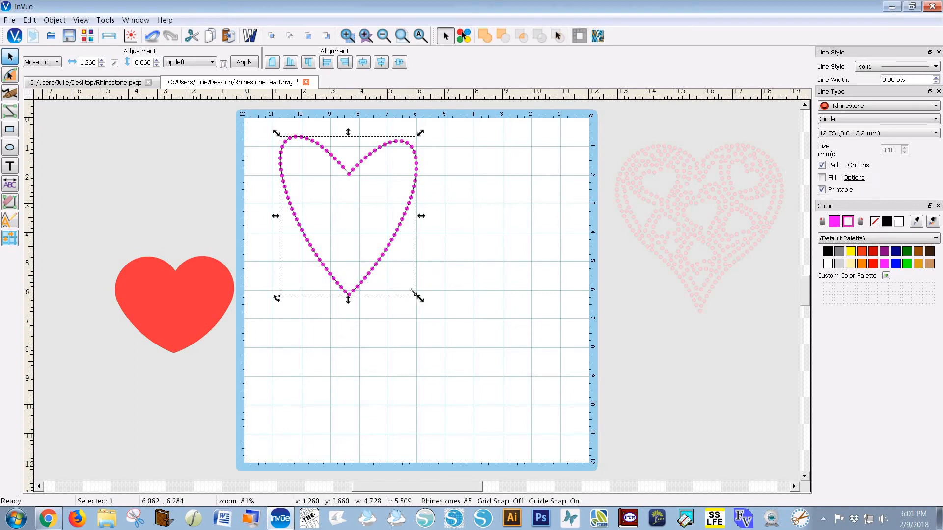
drag(416, 295, 425, 304)
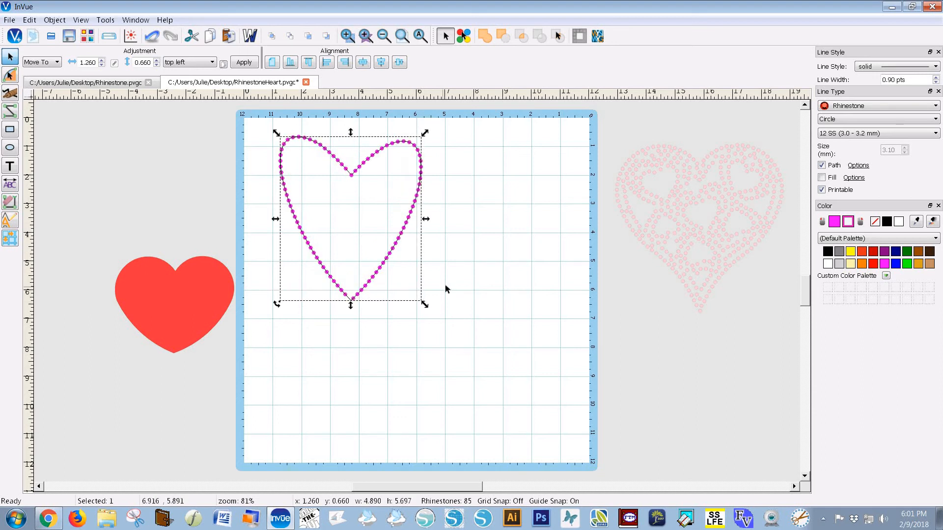
click(445, 286)
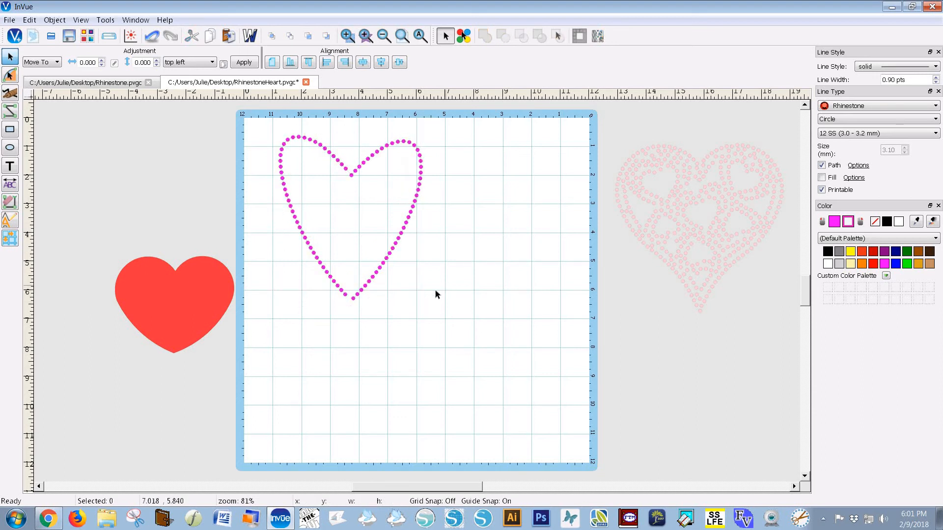
click(352, 299)
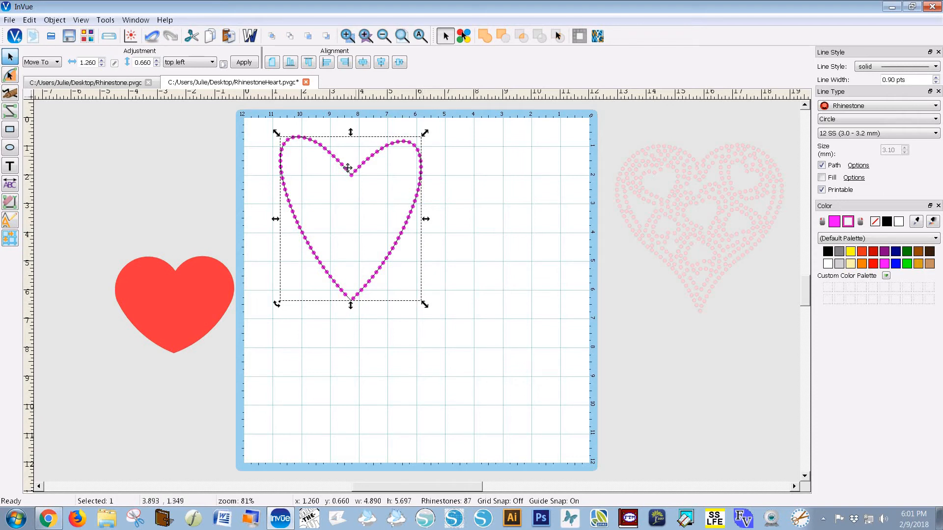
click(479, 225)
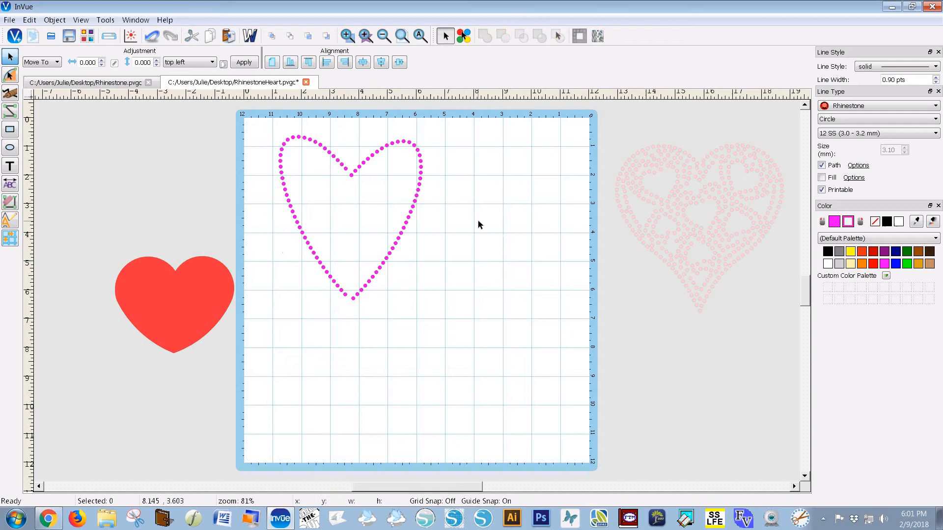
click(354, 297)
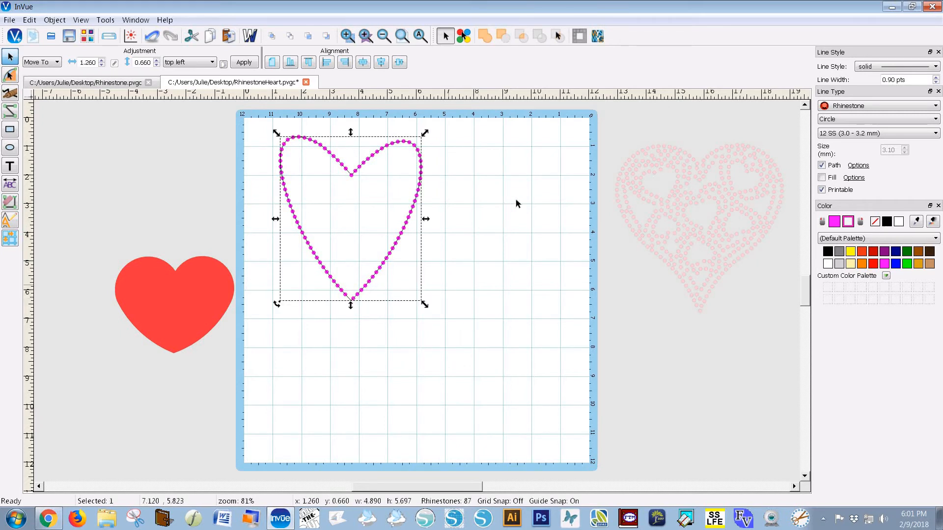
Fill the heart's interior with rhinestones and turn on Offset Even Rows
click(822, 178)
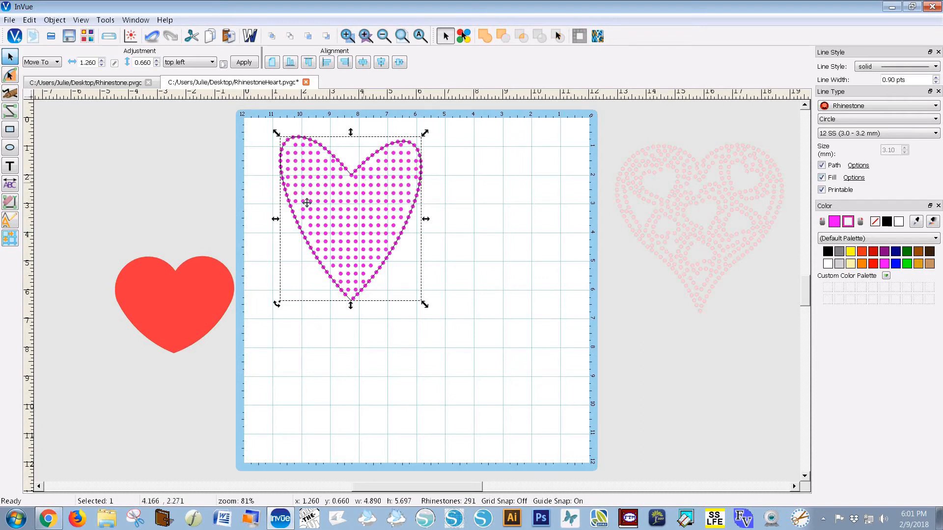
click(853, 177)
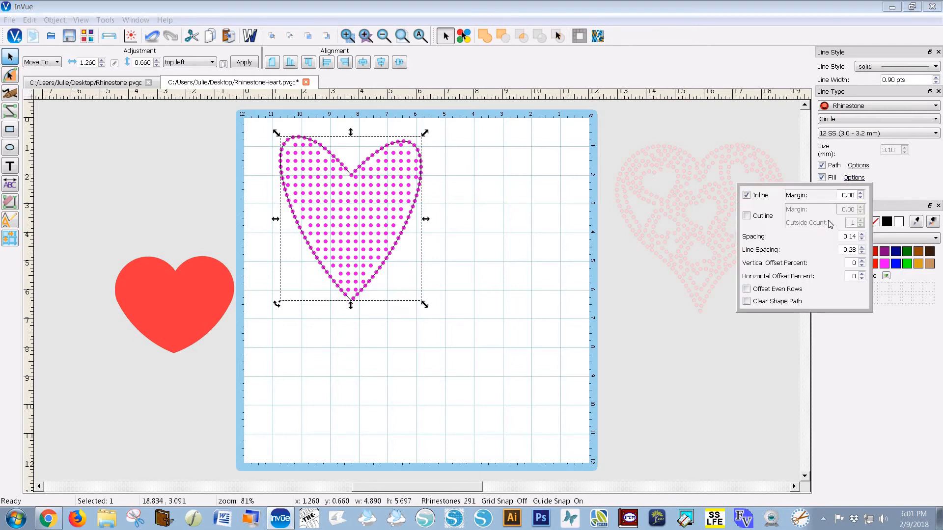
click(746, 290)
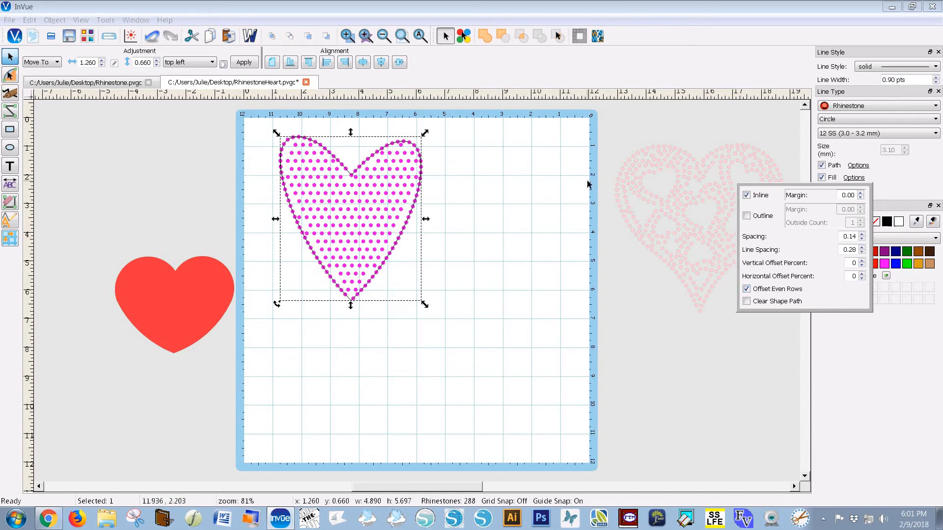
Reduce the fill's line spacing step by step to about 0.09
click(862, 252)
click(862, 253)
click(862, 252)
click(863, 253)
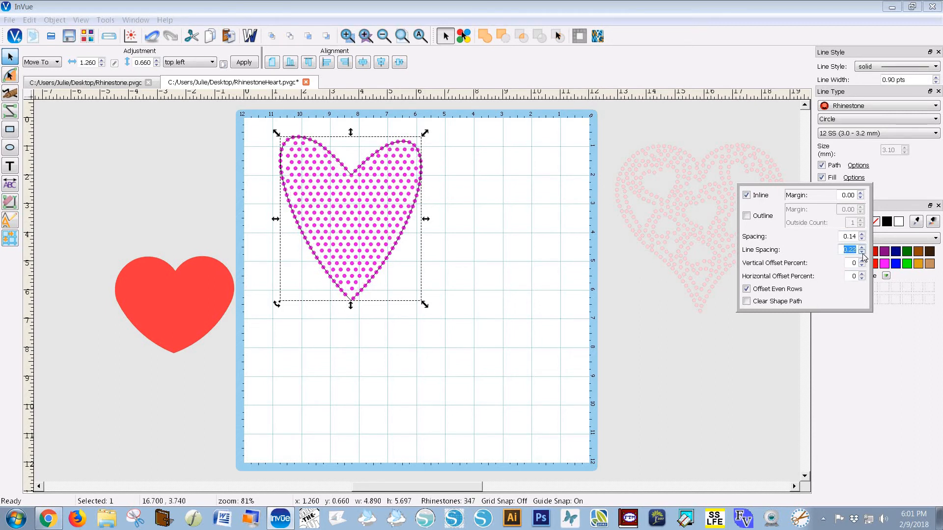
click(862, 252)
click(862, 253)
click(862, 253)
click(862, 253)
click(862, 253)
click(862, 252)
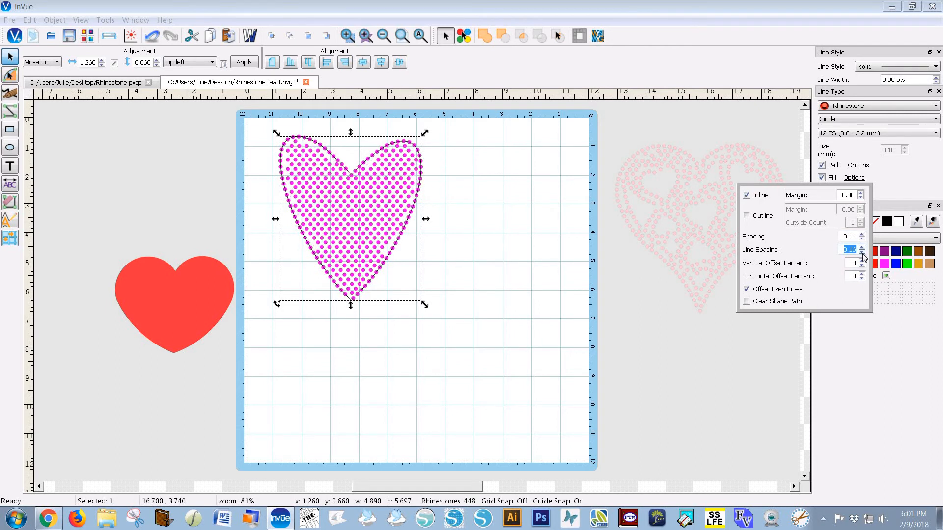
click(862, 253)
click(862, 252)
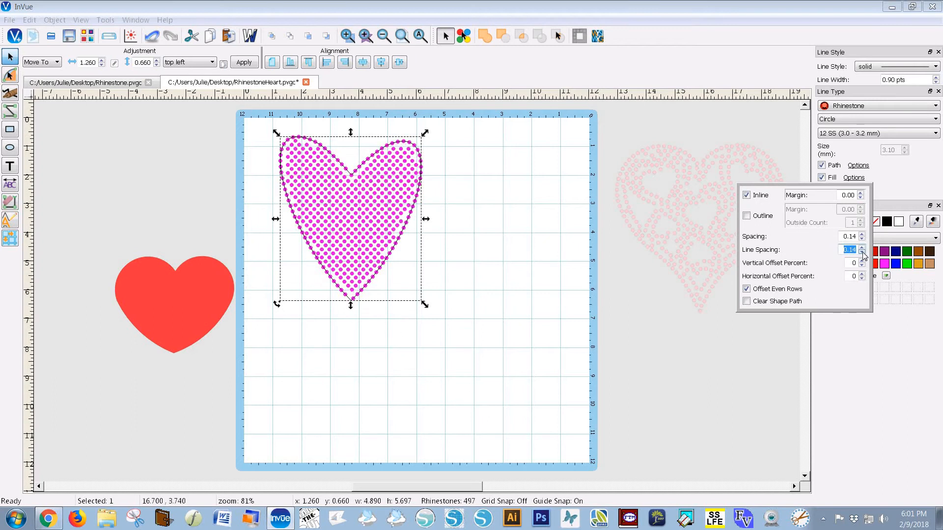
click(862, 252)
click(862, 252)
click(862, 253)
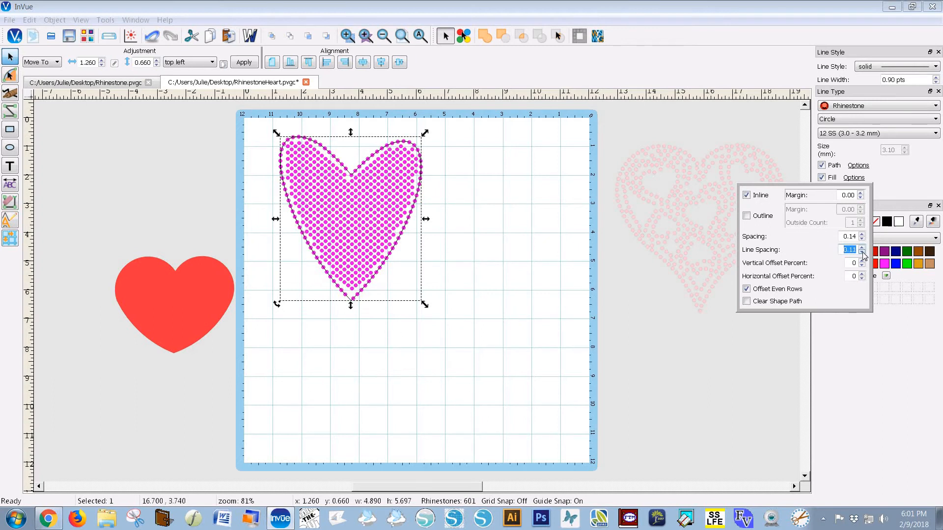
click(862, 253)
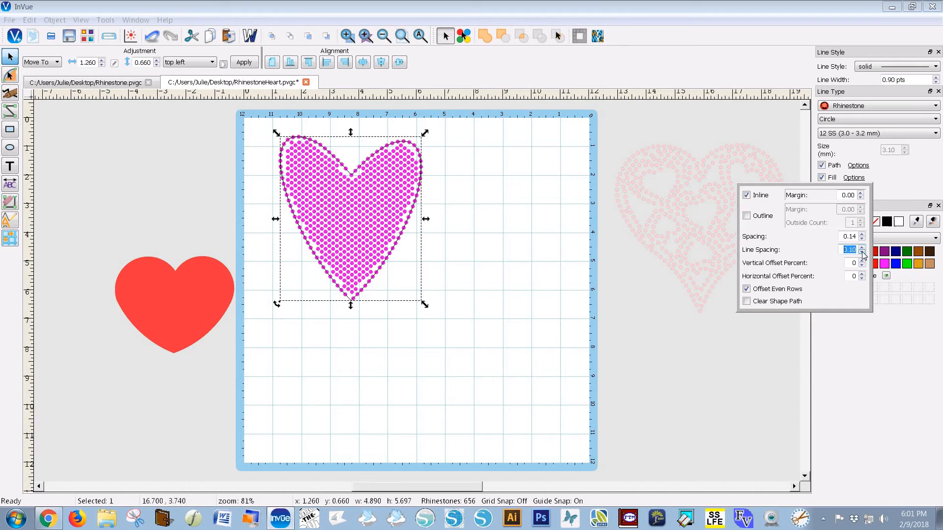
click(862, 253)
click(862, 253)
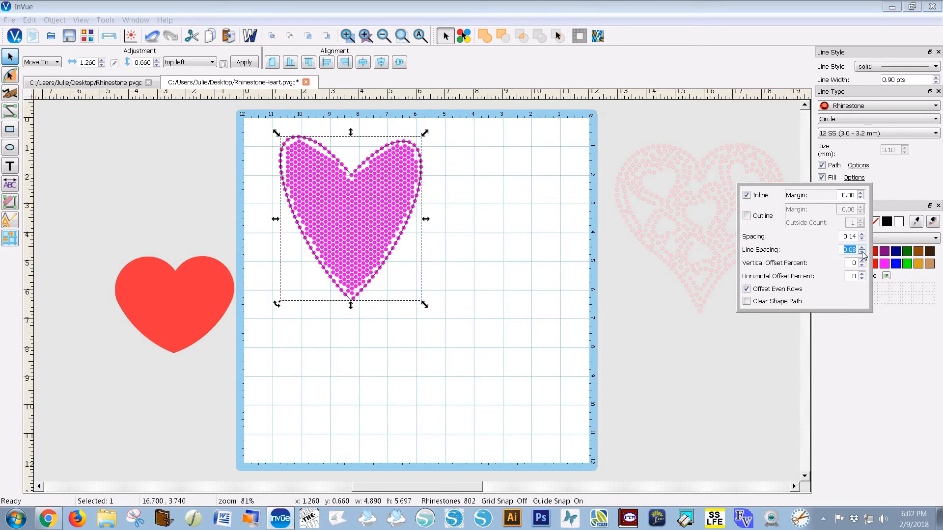
click(862, 248)
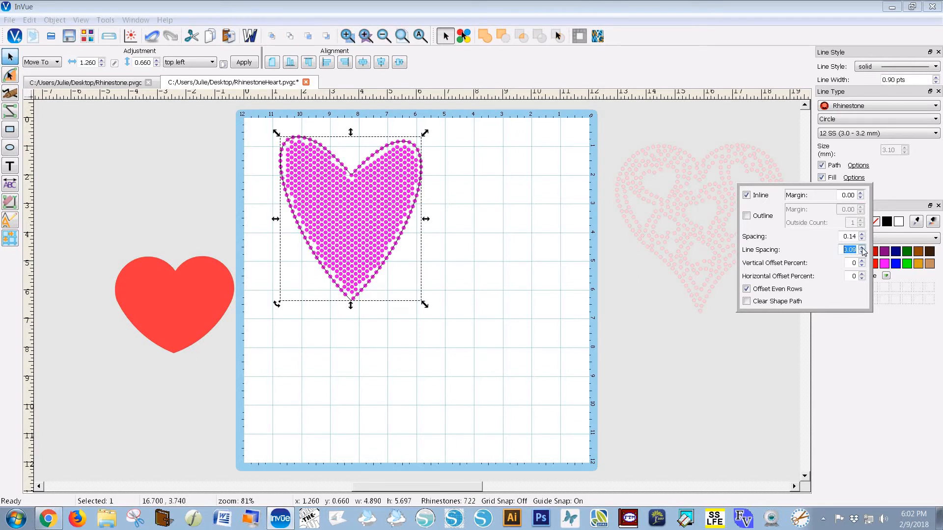
Set the fill's stone spacing to 0.05 and line spacing to 0.07
click(862, 239)
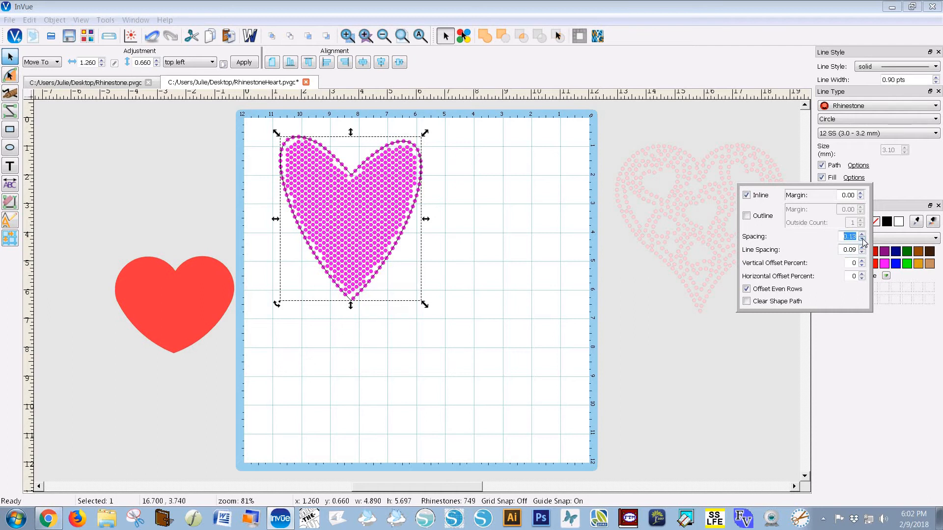
click(862, 240)
click(862, 239)
click(862, 239)
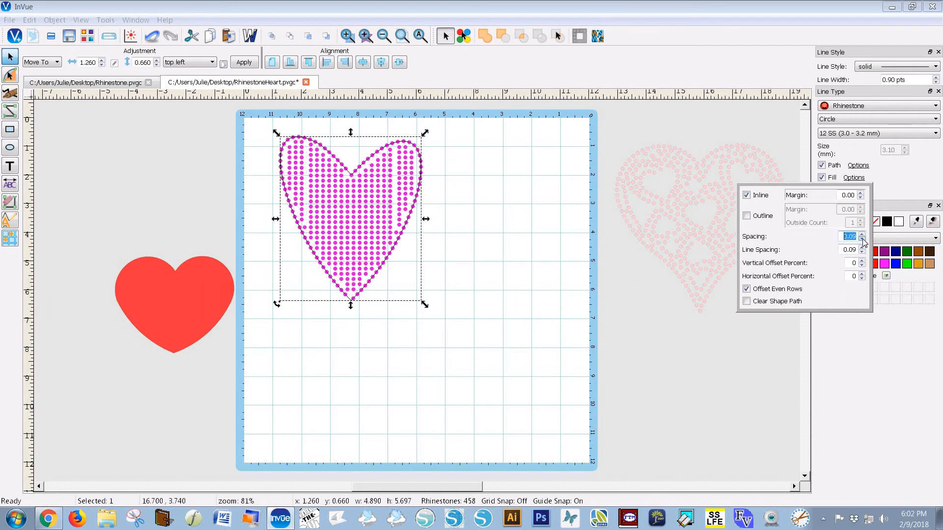
click(862, 239)
click(862, 240)
click(862, 240)
click(862, 239)
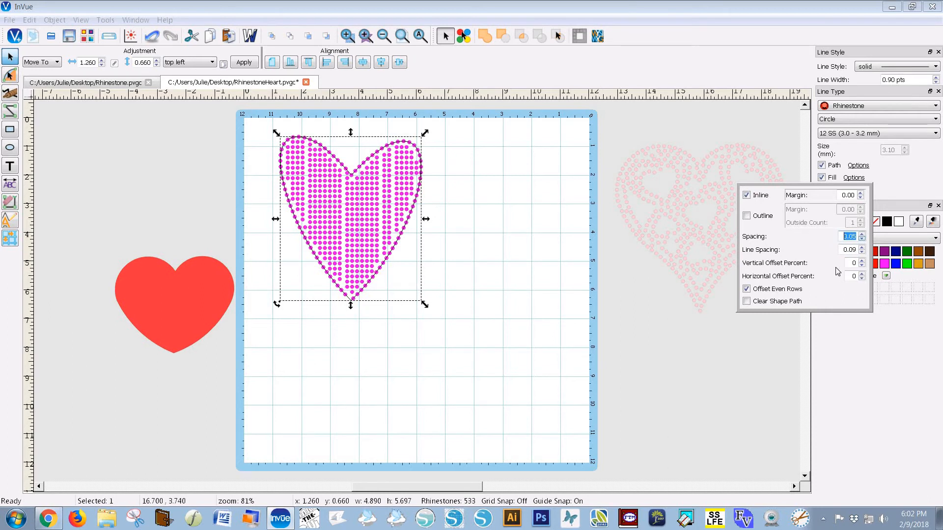
click(862, 234)
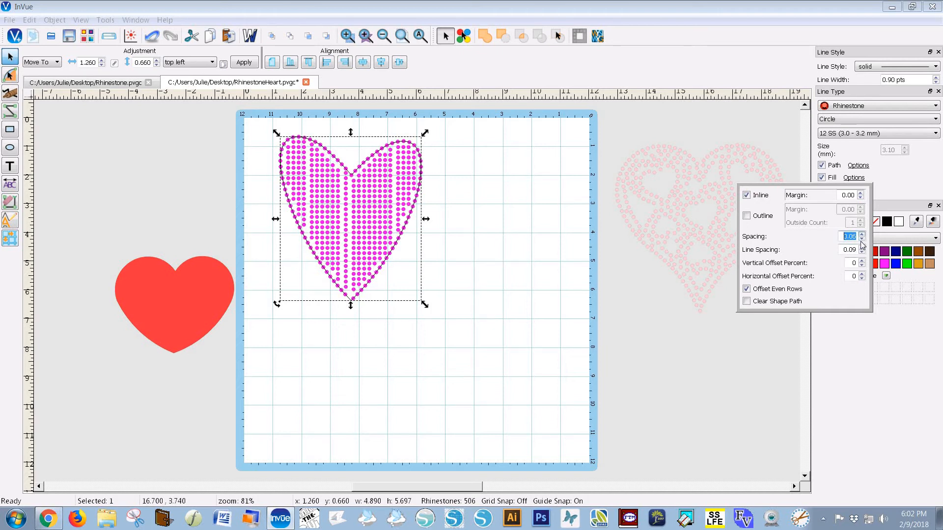
click(862, 240)
click(862, 240)
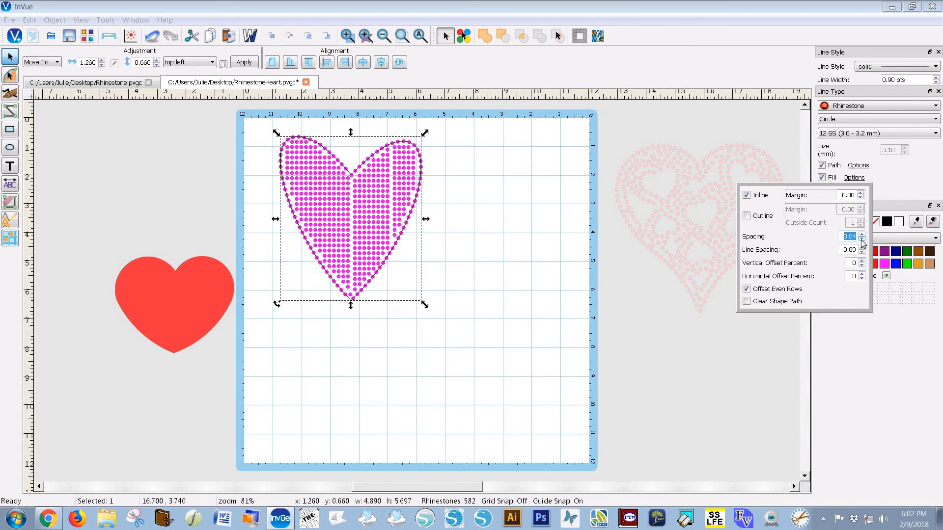
click(862, 253)
click(862, 253)
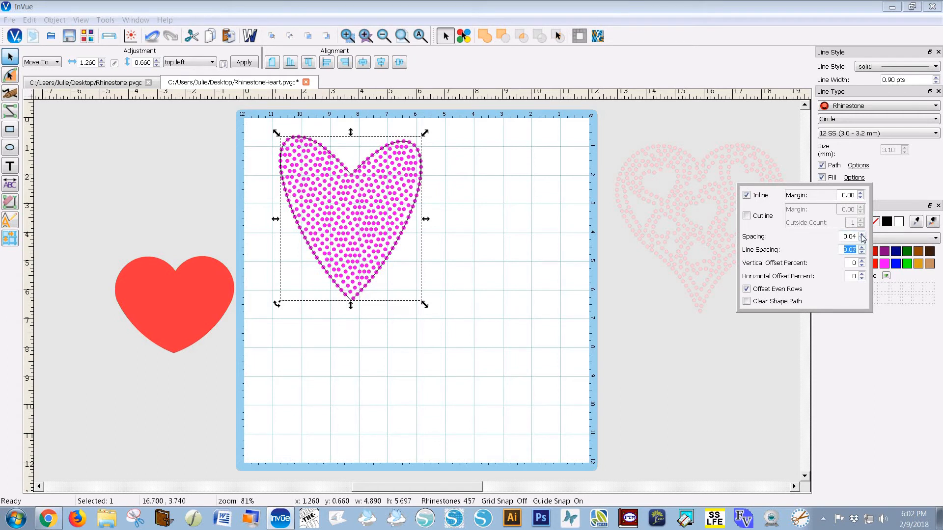
click(861, 234)
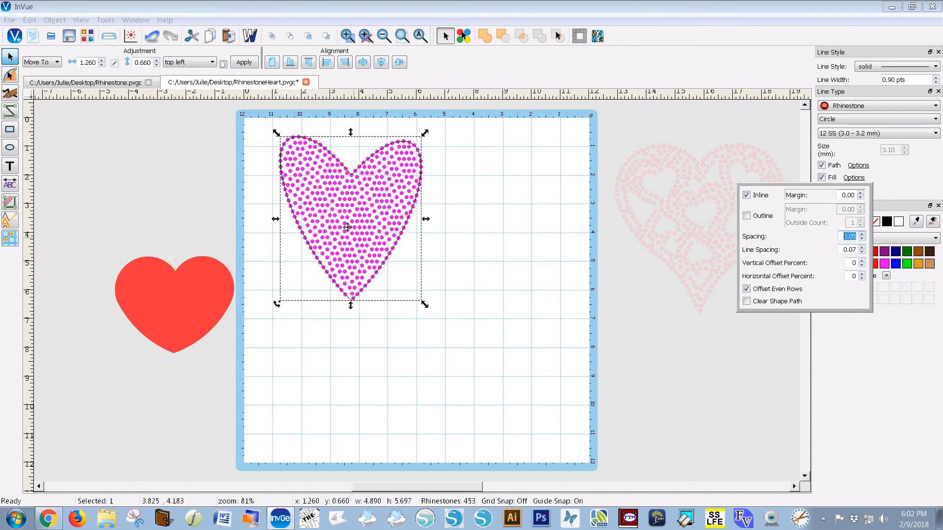
Set the fill's inline margin to 0.02 and line spacing to 0.06, then close Fill Options
click(860, 193)
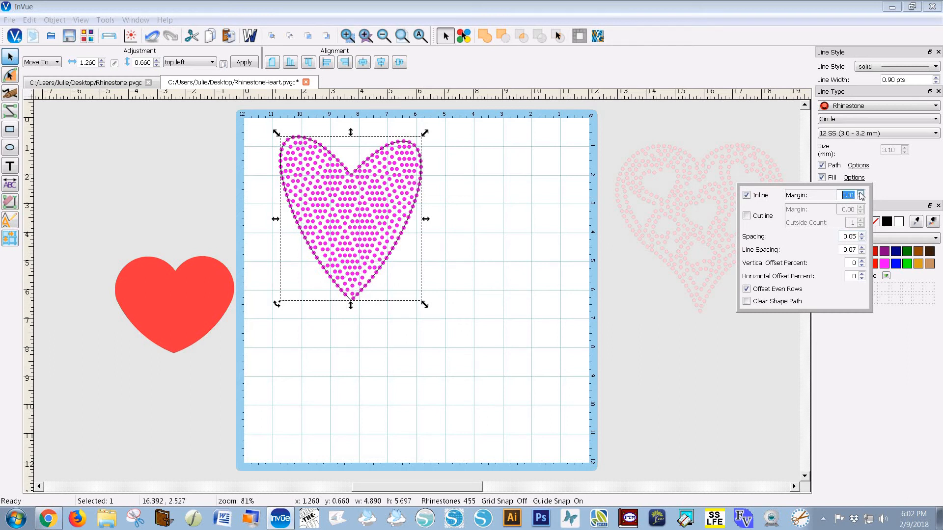
click(860, 193)
click(860, 193)
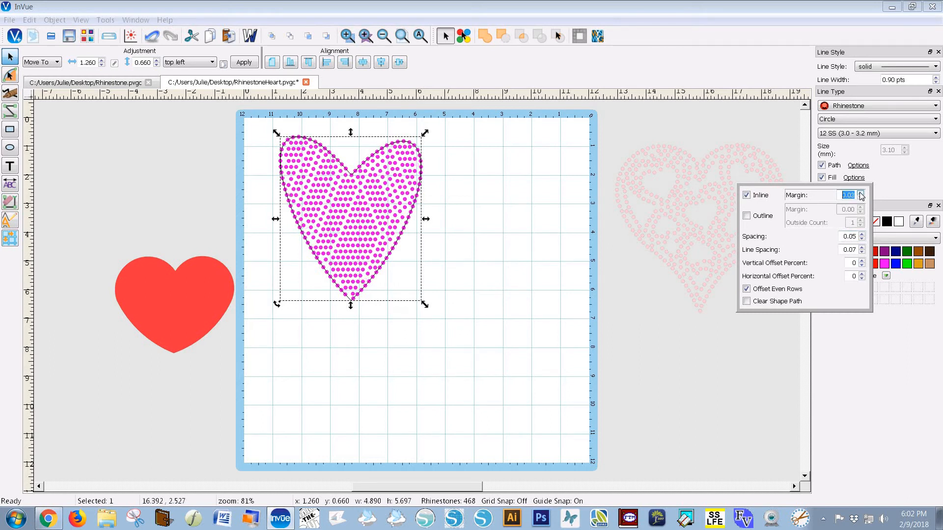
click(860, 194)
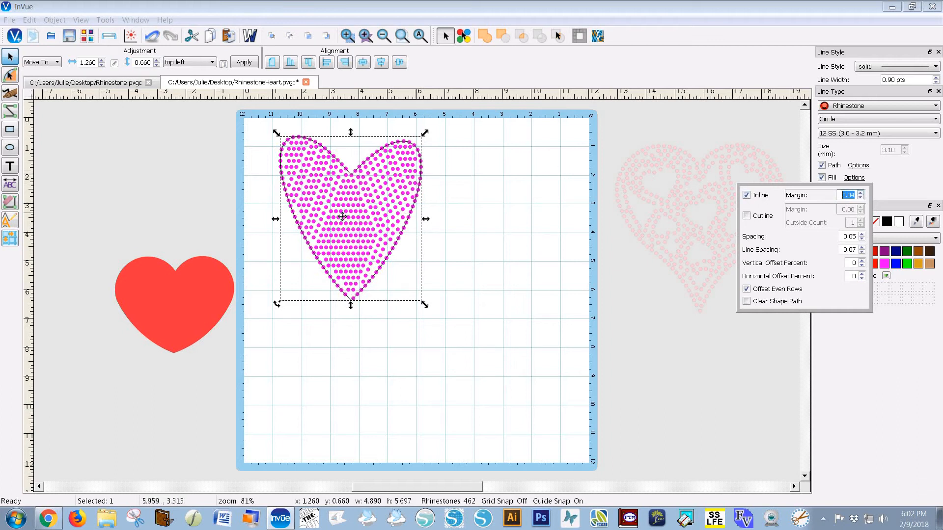
click(860, 198)
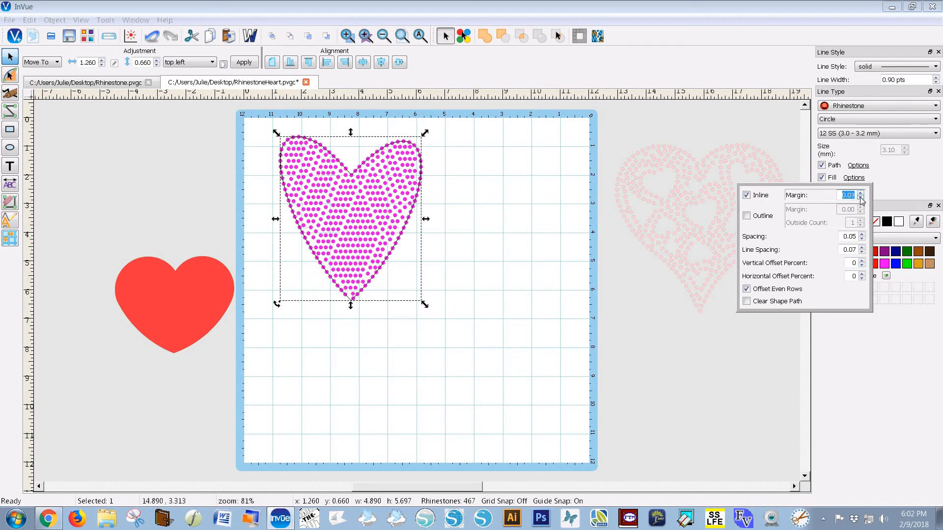
click(860, 198)
click(861, 252)
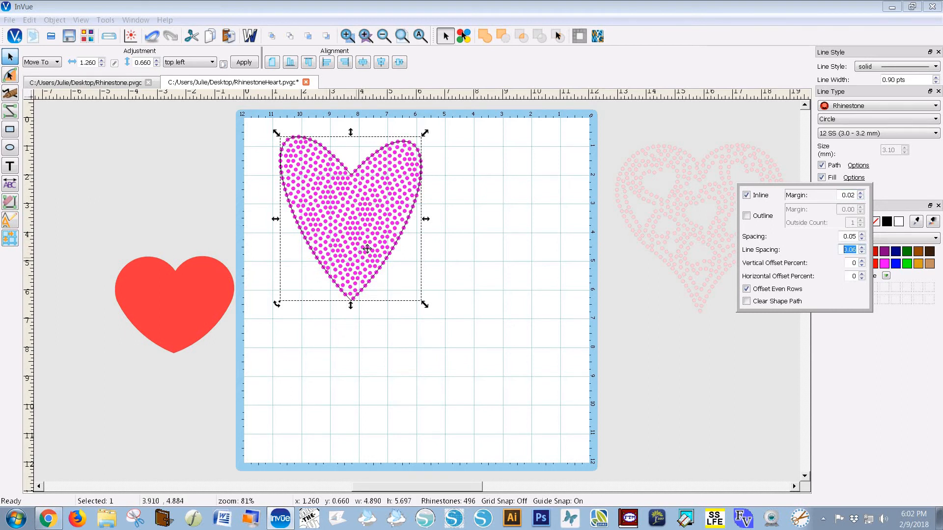
click(461, 272)
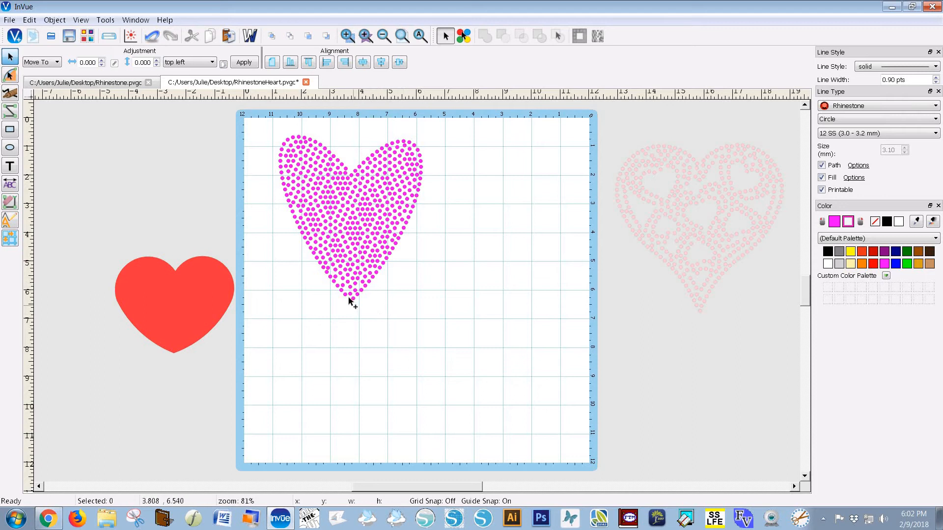
click(10, 75)
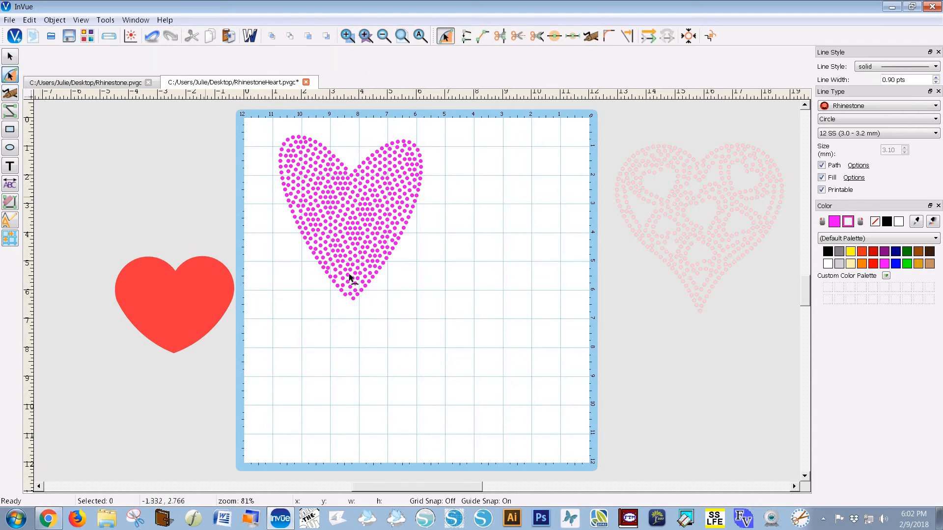
Try the path-cutting tool on the pink heart's path, then return to object selection
click(502, 36)
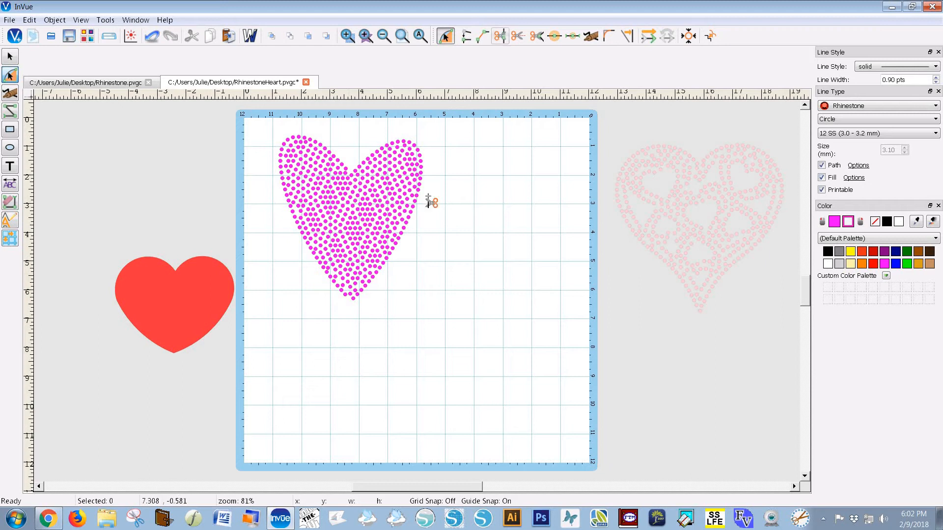
click(352, 299)
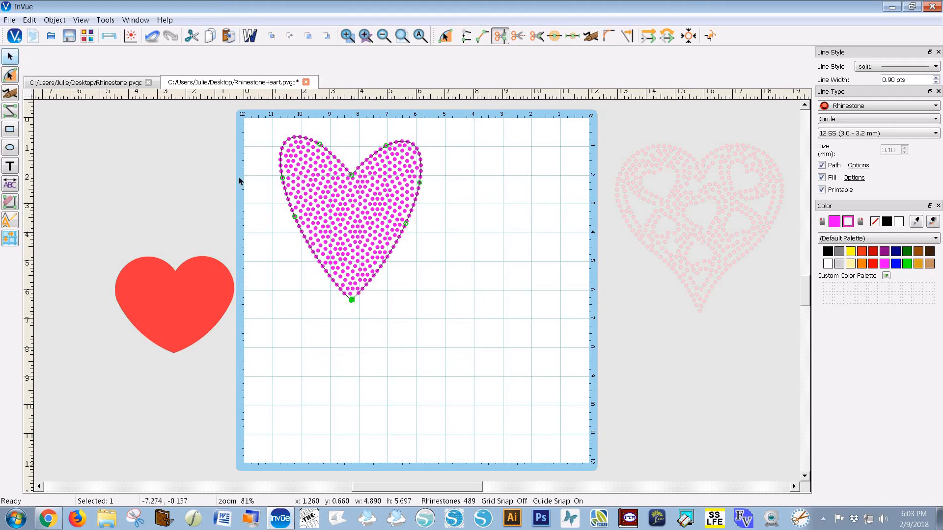
click(385, 330)
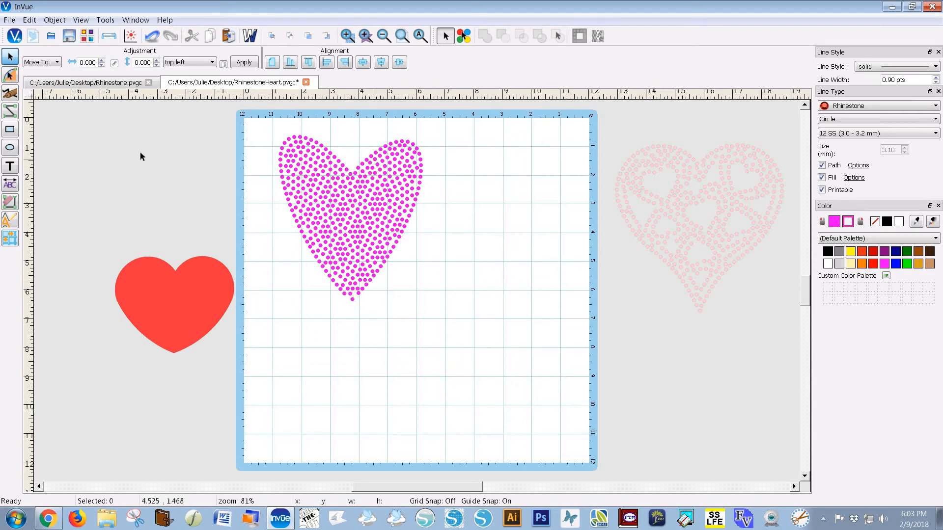
click(10, 75)
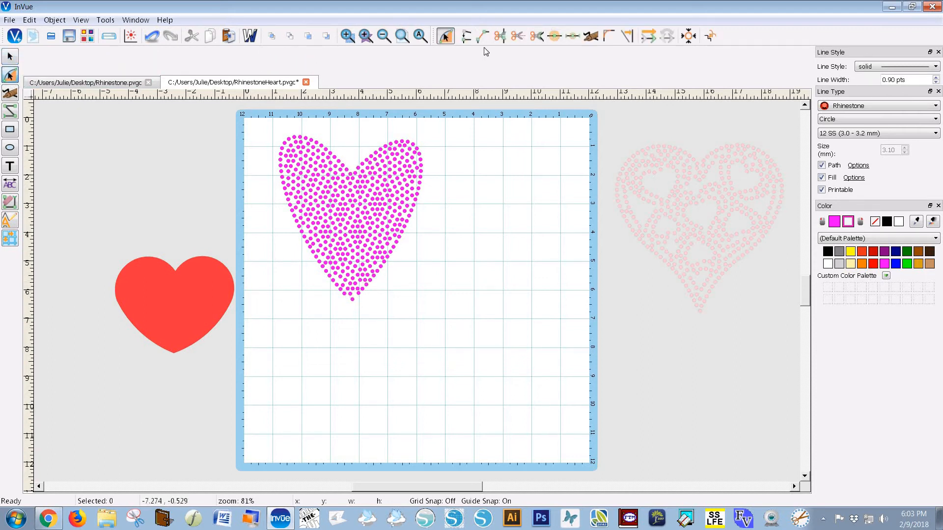
click(500, 36)
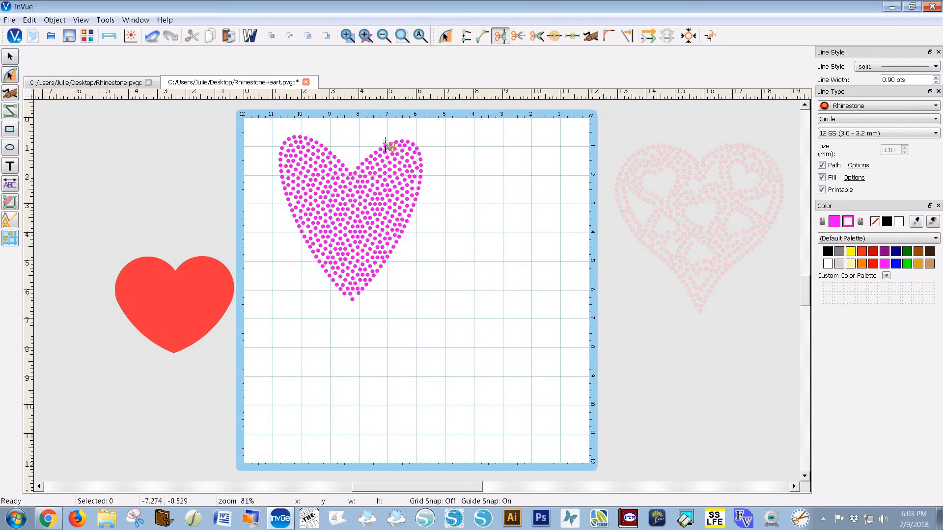
click(358, 180)
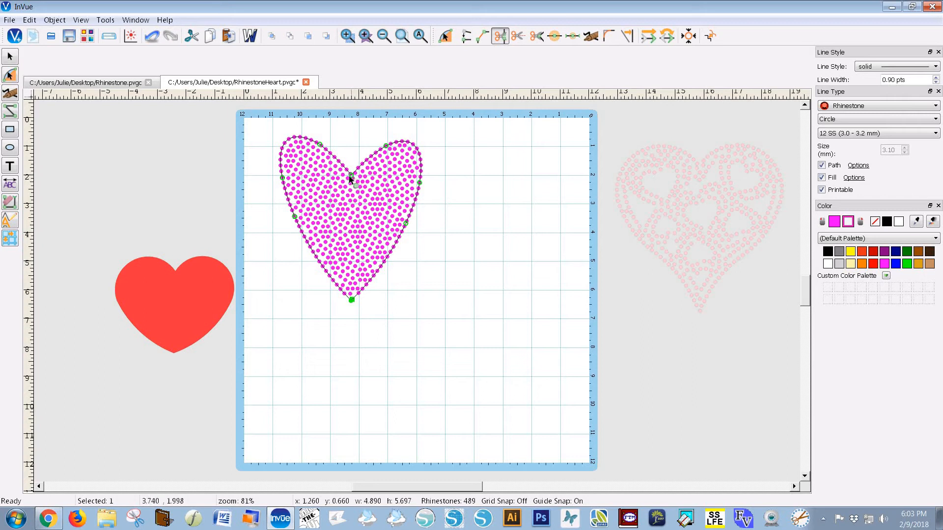
click(10, 56)
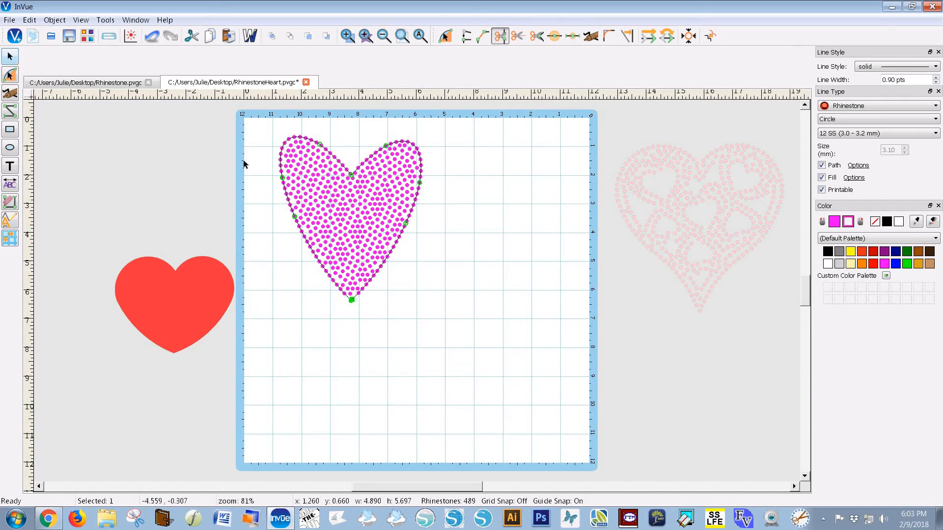
click(500, 244)
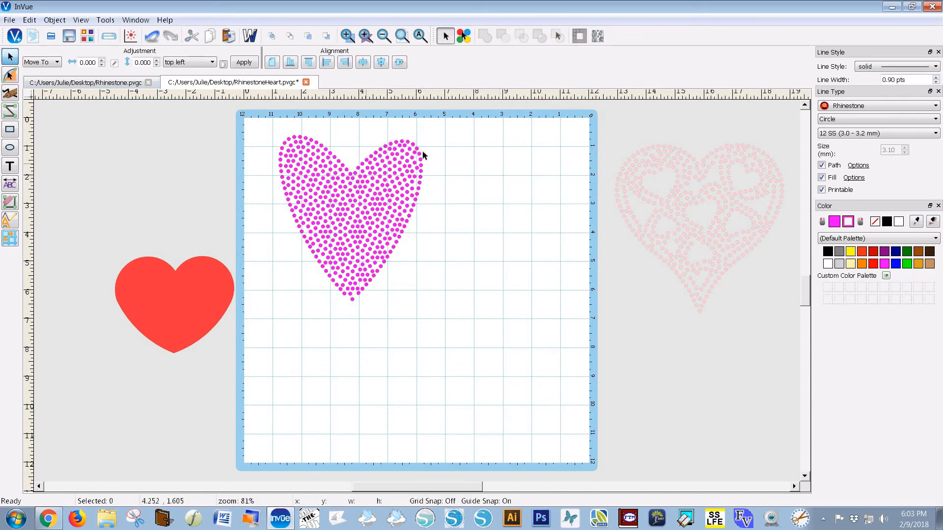
click(352, 299)
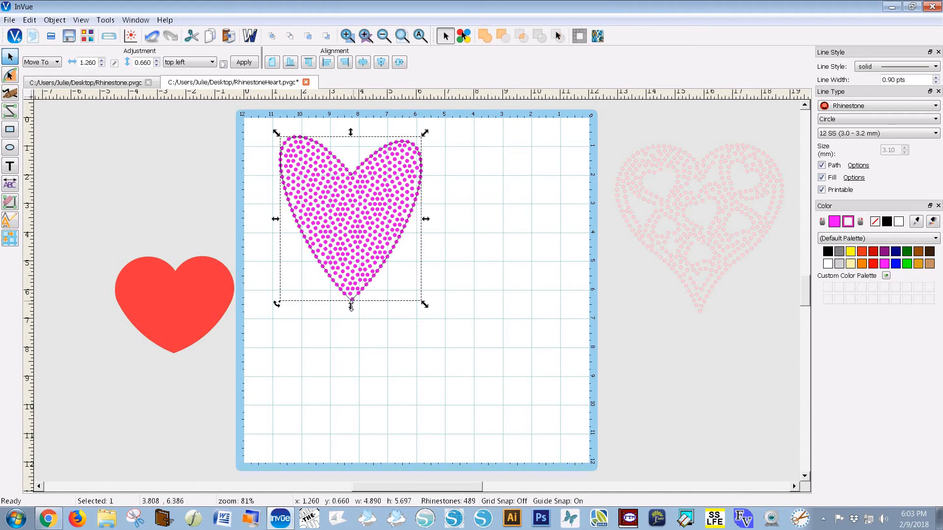
click(353, 309)
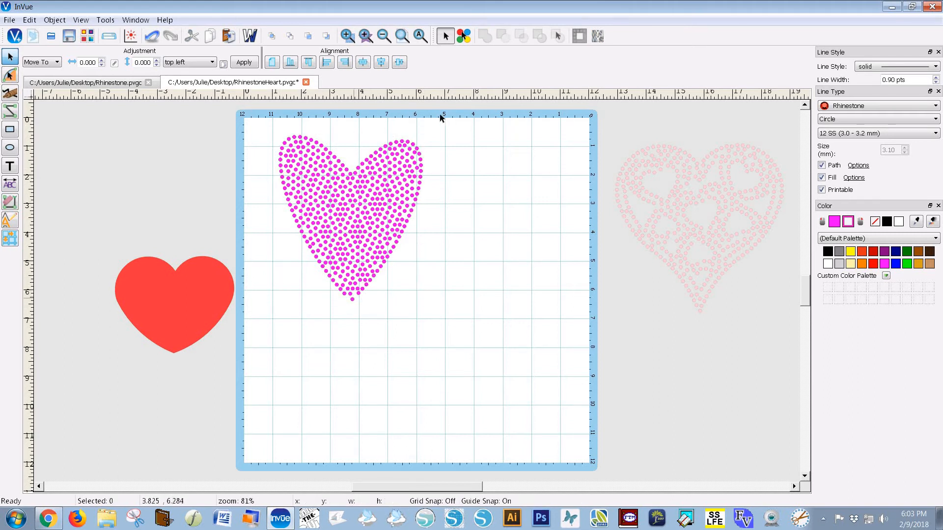
Add a new node on the heart's path beside its bottom-tip node
click(10, 76)
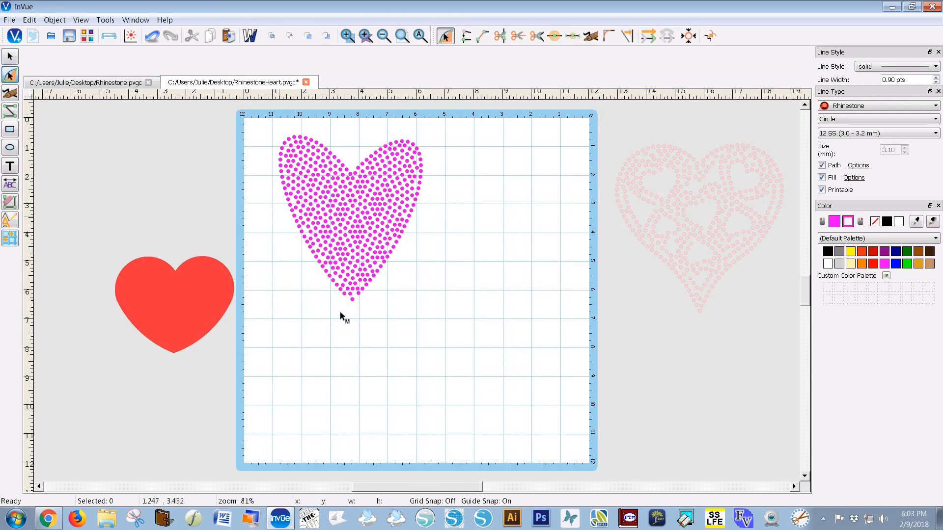
click(351, 301)
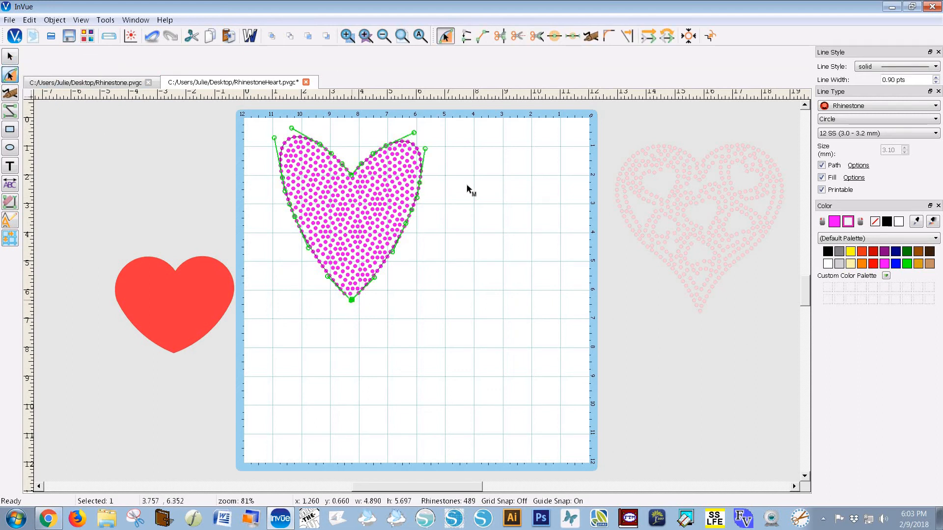
click(351, 299)
double_click(355, 297)
click(368, 302)
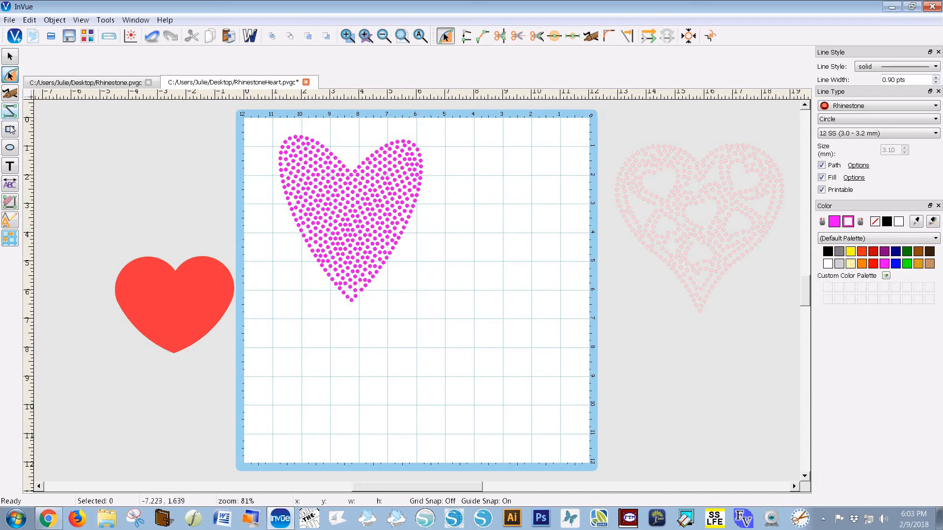
Place a single rhinestone and nudge it toward the pink heart's bottom tip
click(10, 111)
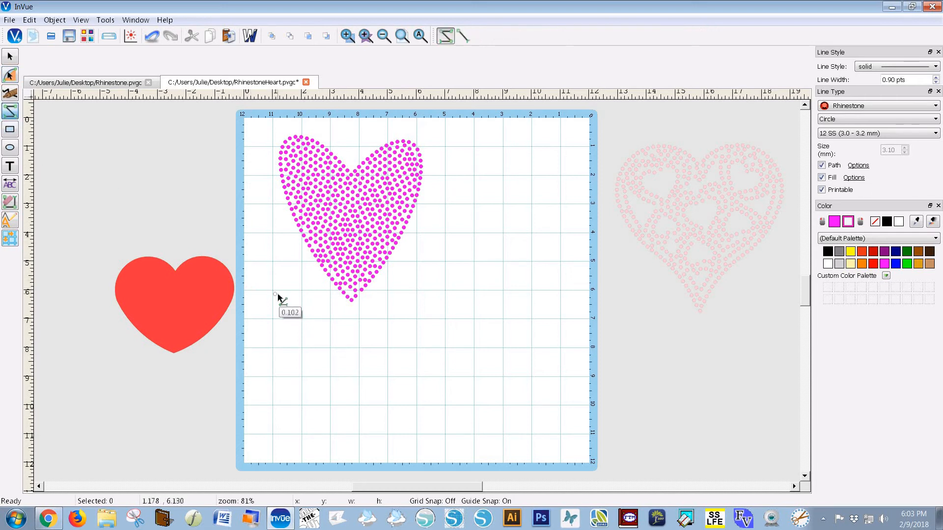
double_click(274, 295)
click(10, 57)
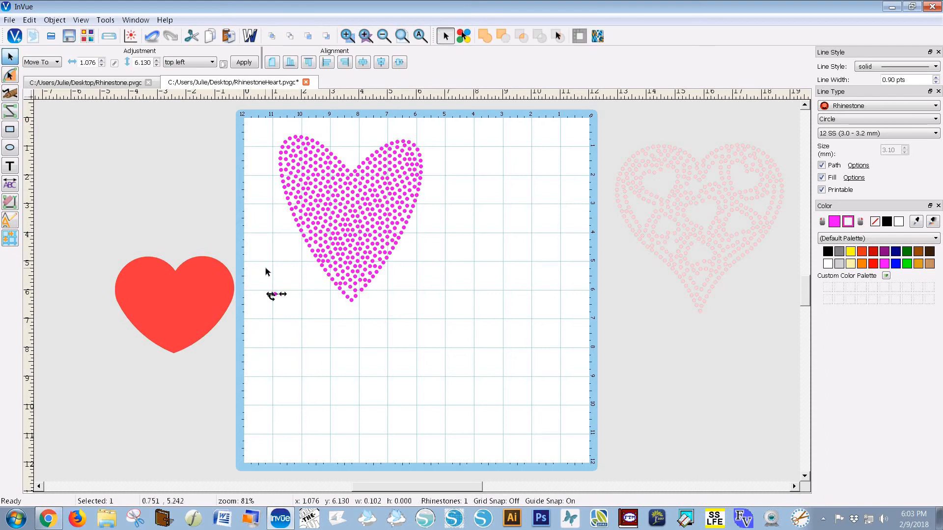
key(Right)
key(Right)
key(Right)
key(Right)
key(Right)
key(Right)
key(Right)
key(Right)
key(Right)
key(Right)
key(Right)
key(Right)
key(Right)
key(Right)
key(Right)
key(Right)
key(Right)
key(Right)
key(Right)
key(Right)
key(shift+Right)
key(Up)
key(Up)
key(Up)
key(Up)
key(Left)
key(Left)
key(Left)
key(Left)
key(Up)
key(Up)
key(Down)
key(Down)
key(Down)
key(Right)
click(394, 297)
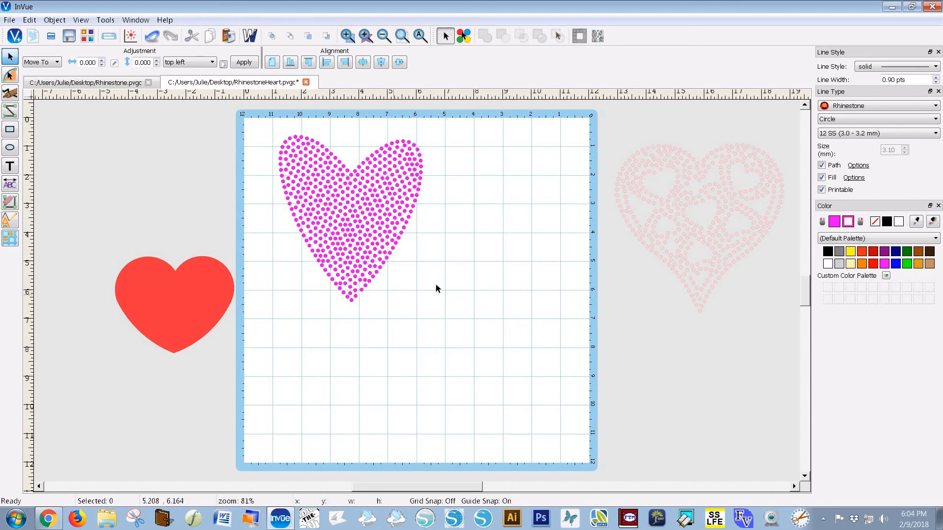
Fine-tune the bottom-tip rhinestone's position to about 3.53, 5.92
click(351, 294)
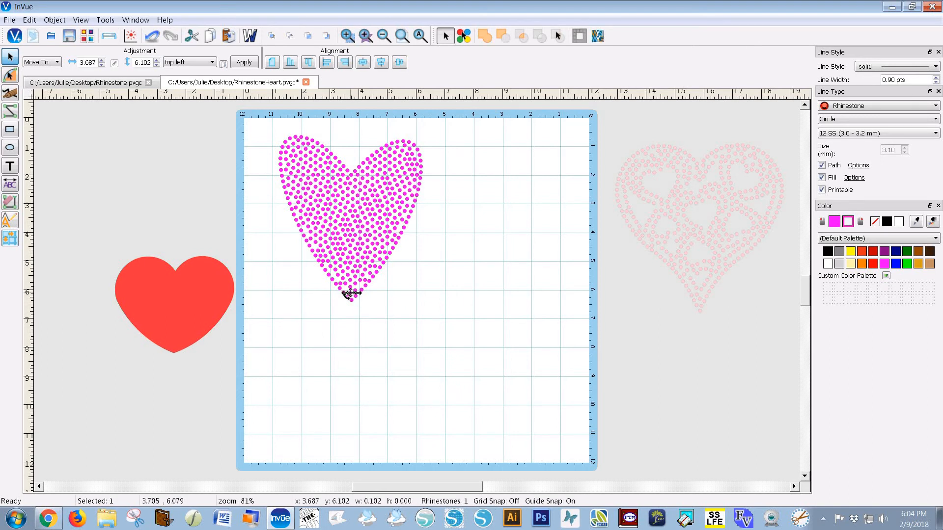
drag(349, 293, 351, 286)
key(Right)
key(Right)
key(Right)
key(Right)
key(Right)
key(Right)
key(Right)
click(376, 309)
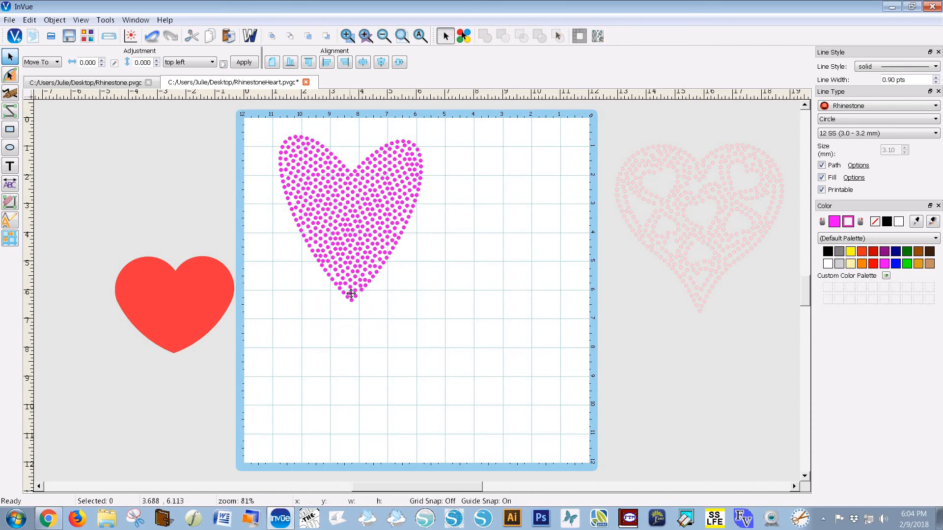
click(350, 294)
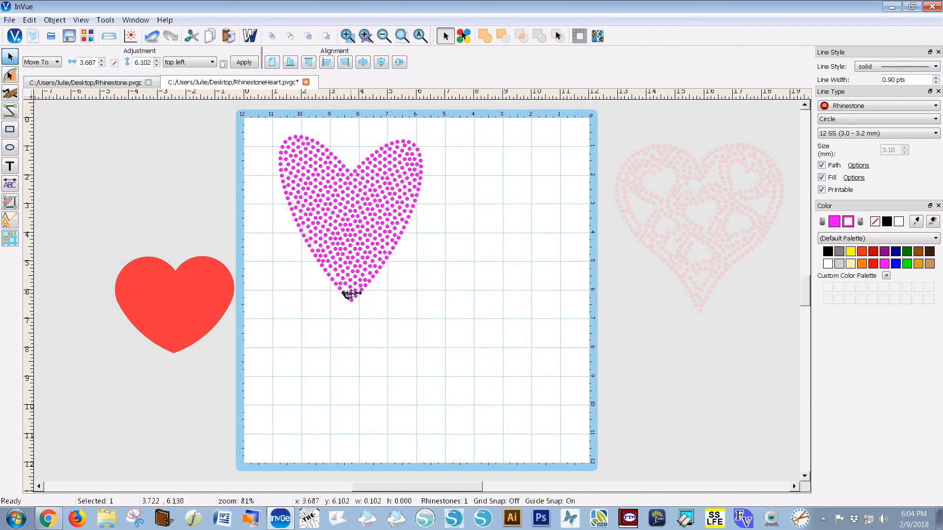
drag(350, 293, 350, 294)
click(425, 320)
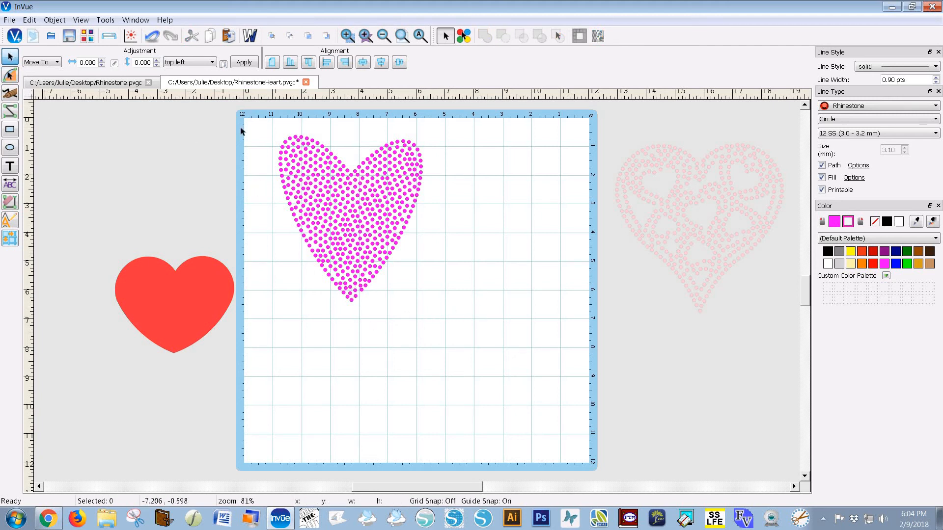
Move the pink heart off the mat and place the red heart at upper left, enlarged to 6.726 × 5.475
drag(250, 126, 459, 321)
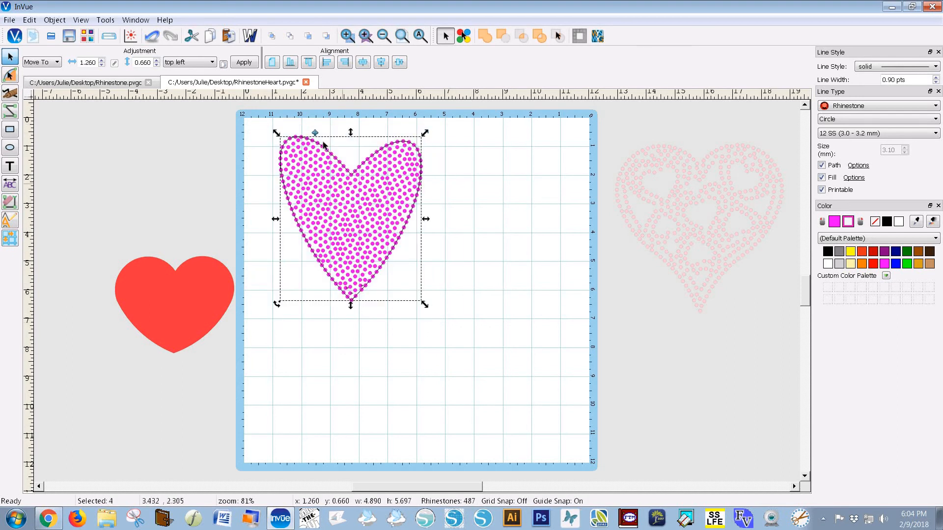
drag(316, 139, 689, 365)
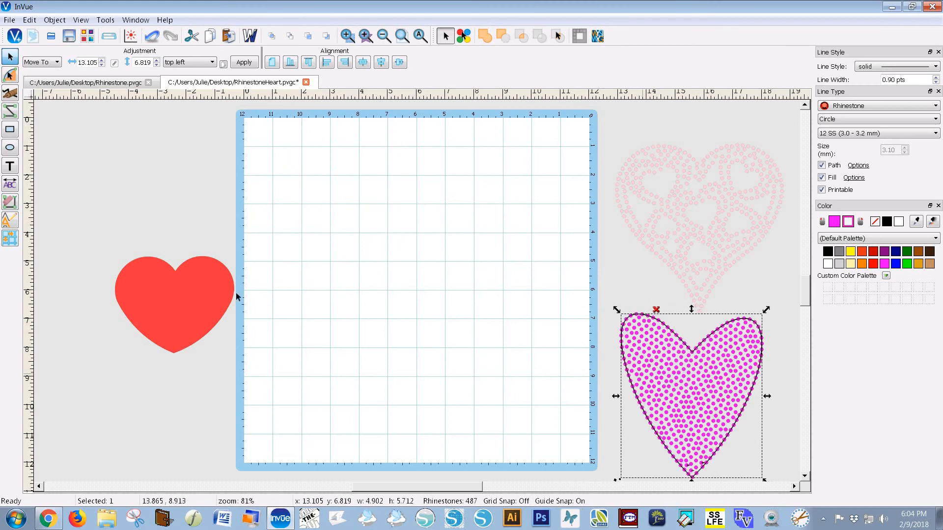
drag(211, 303, 375, 204)
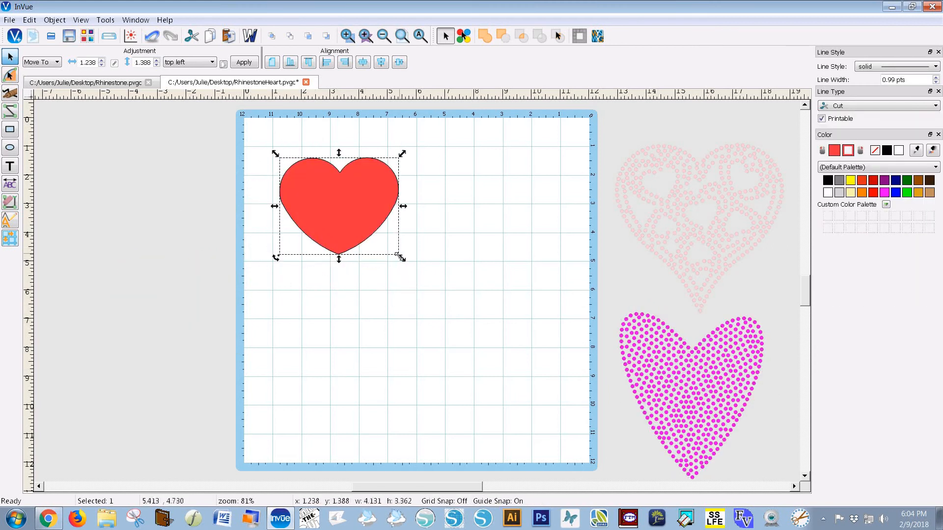
drag(400, 257, 472, 327)
click(501, 332)
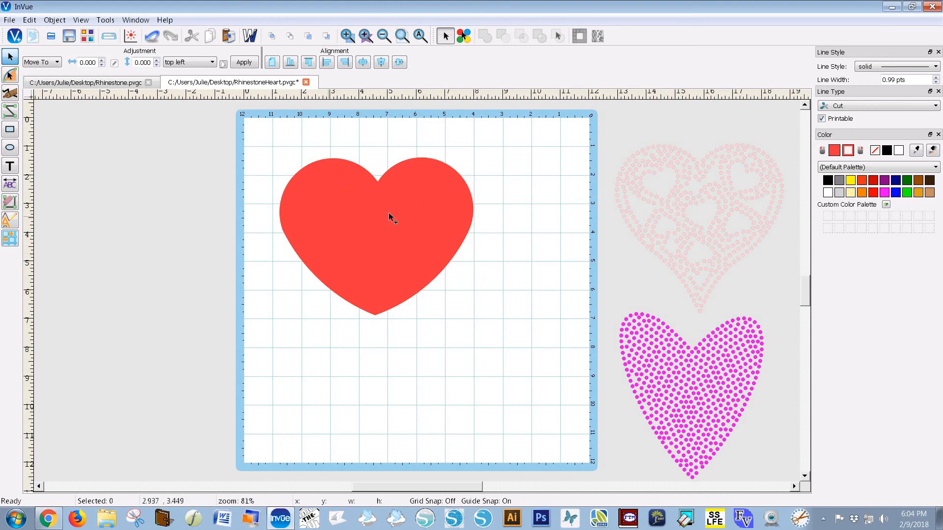
click(357, 211)
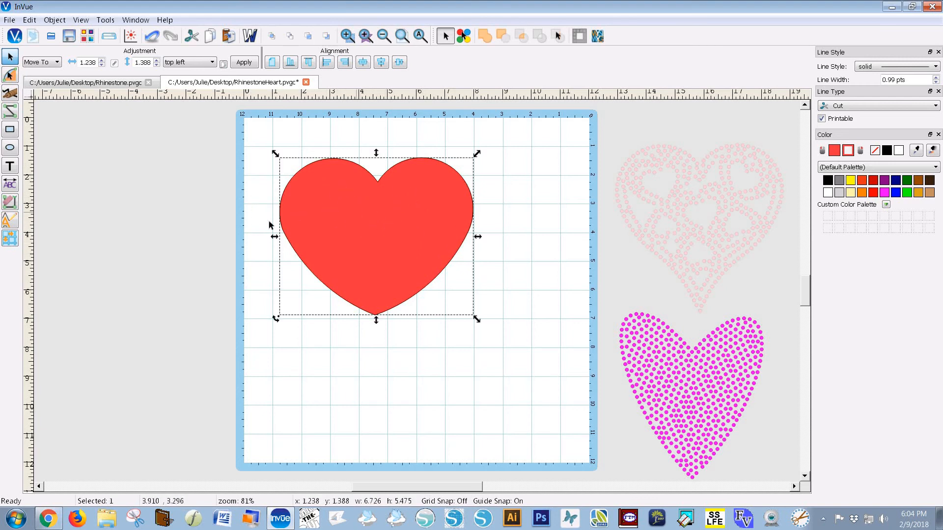
Apply Inline contours with a Miter join and count 10, giving 11 paths spaced 0.180 apart inside the red heart
click(6, 223)
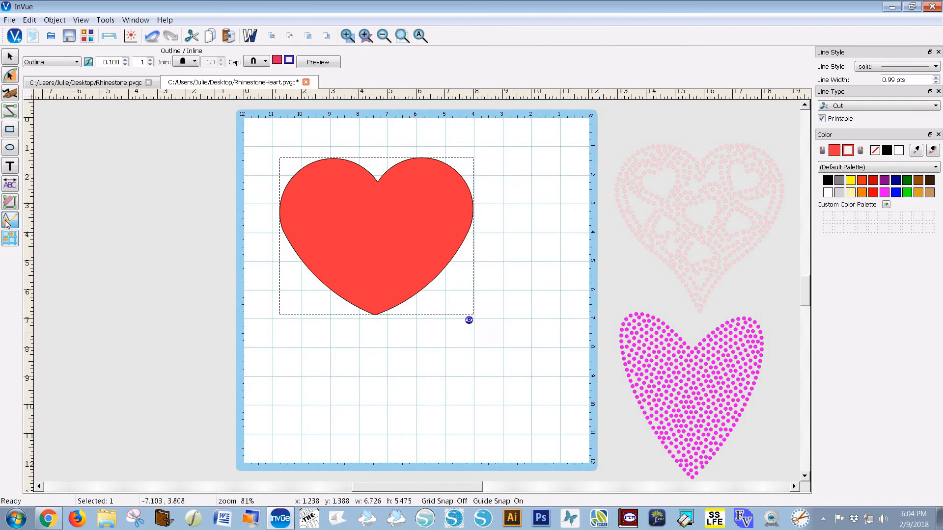
click(77, 63)
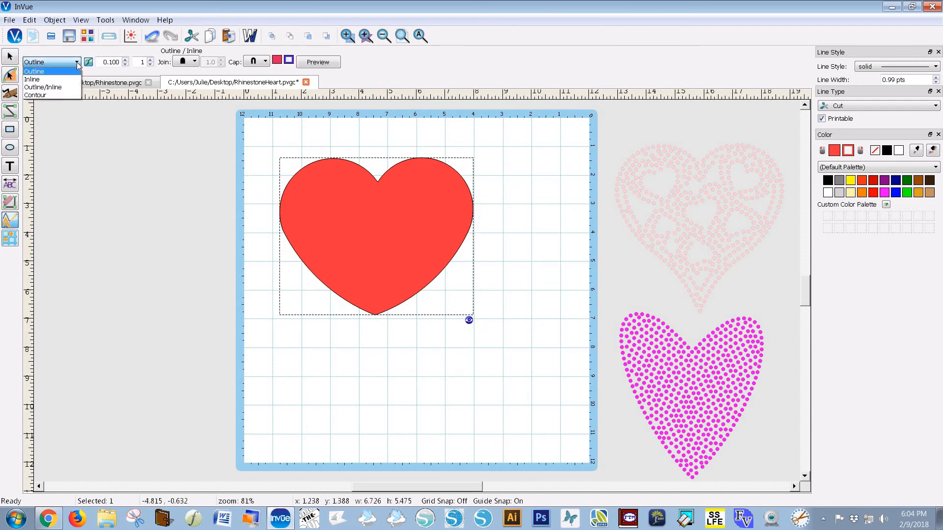
click(54, 79)
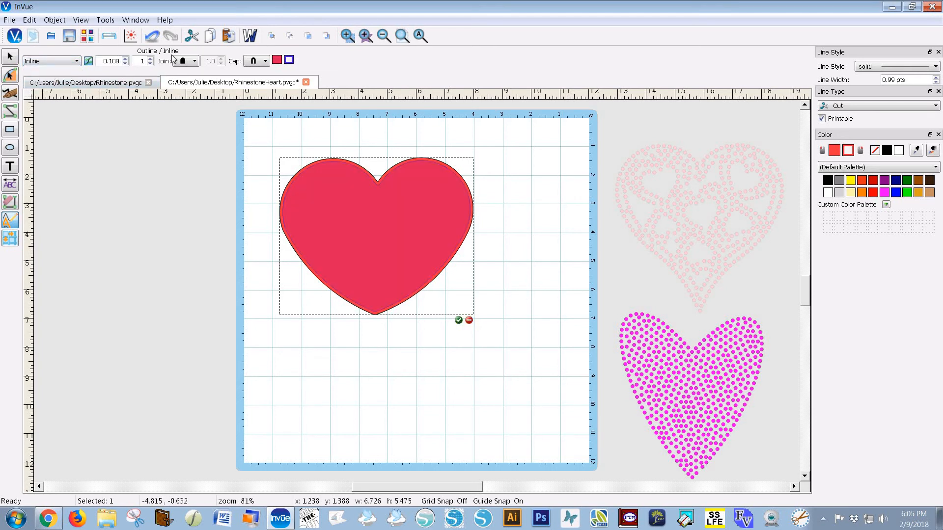
click(194, 61)
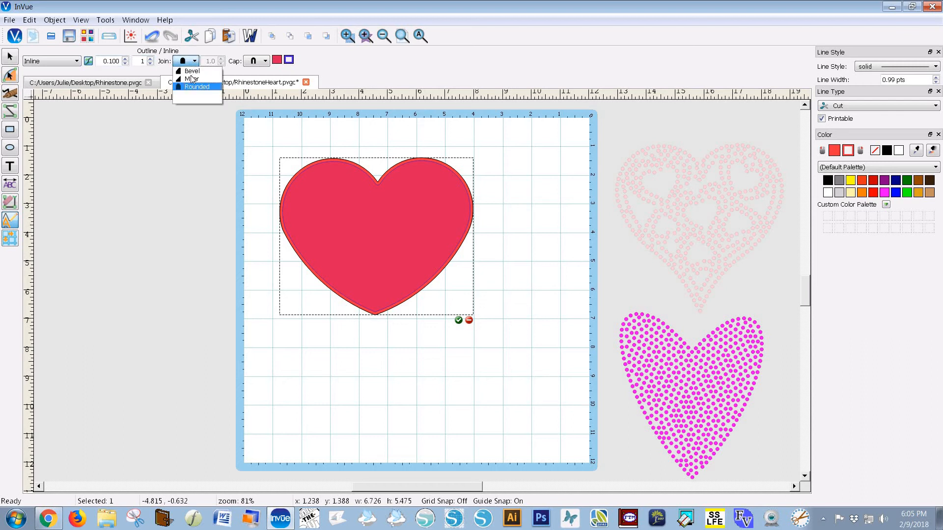
click(192, 79)
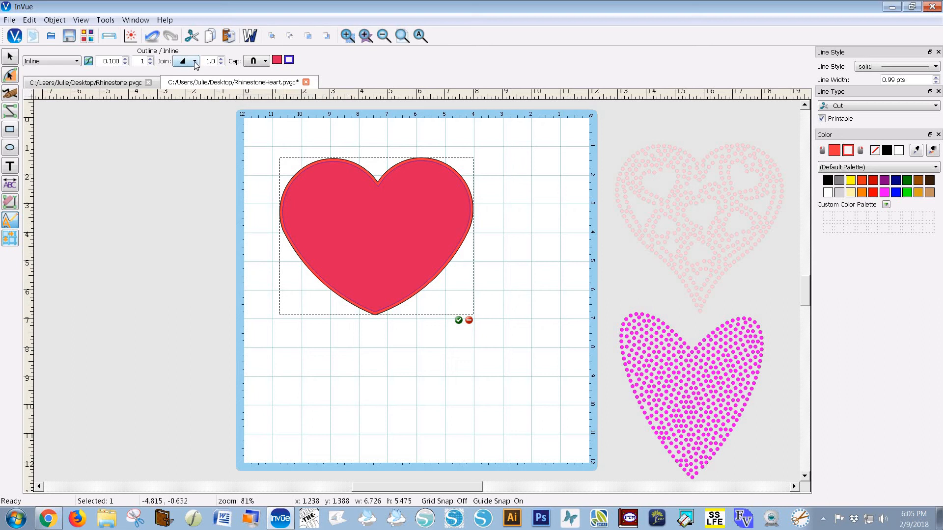
click(195, 62)
click(194, 74)
click(195, 61)
click(193, 76)
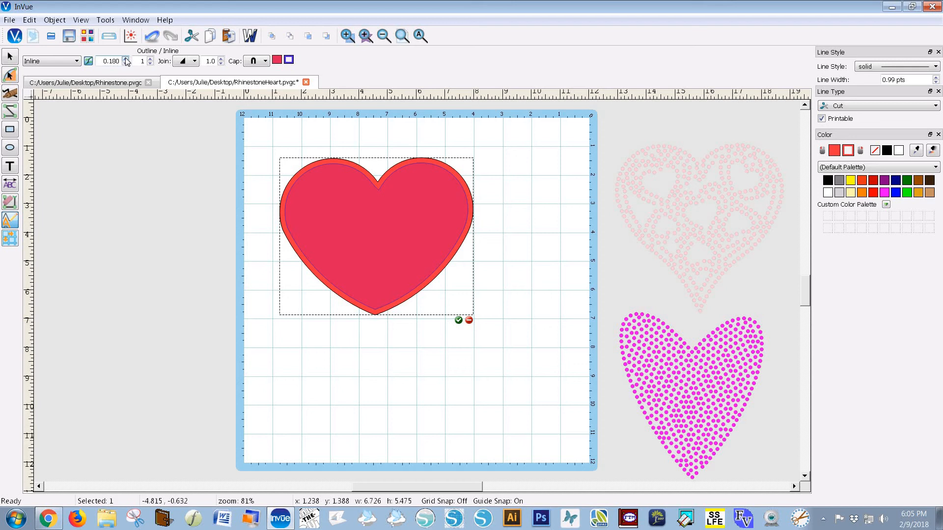
click(151, 59)
click(458, 320)
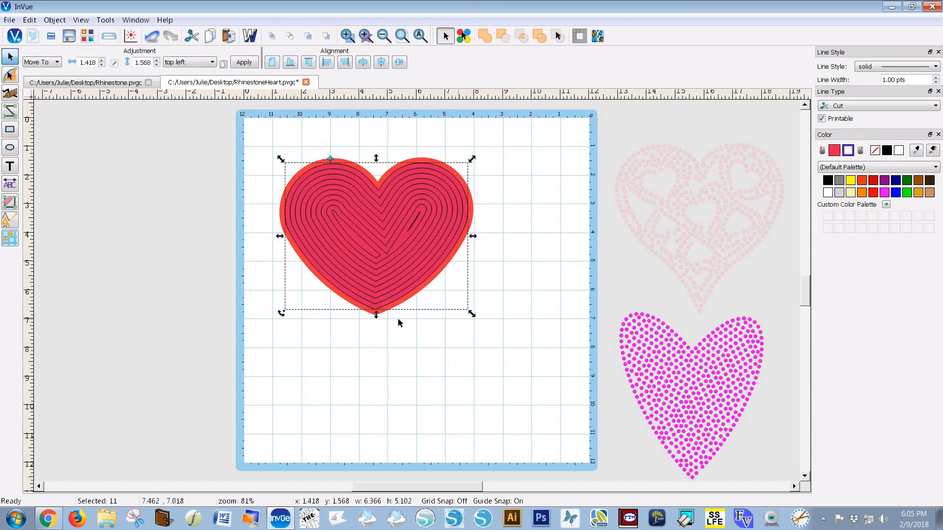
Convert the red heart and its 11 contours to Rhinestone paths of 12 SS (3.0 - 3.2 mm) stones
click(379, 344)
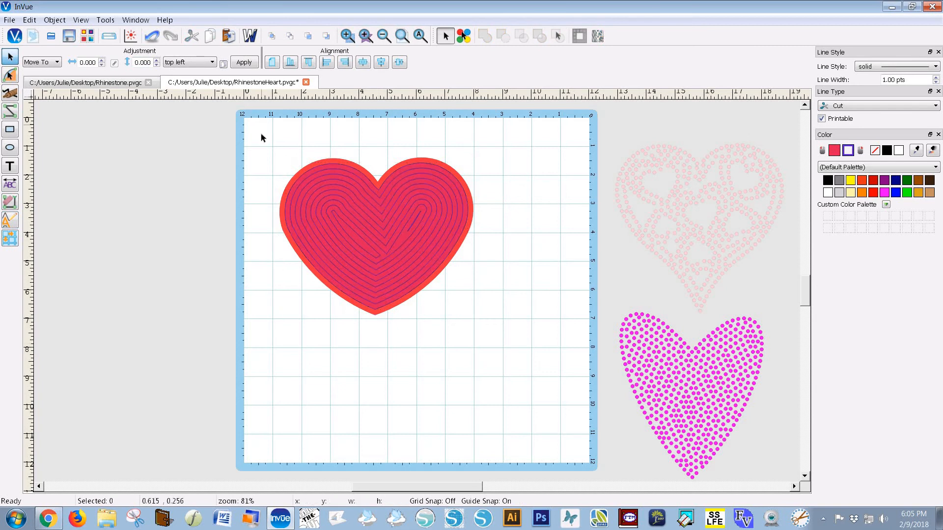
drag(414, 249, 524, 388)
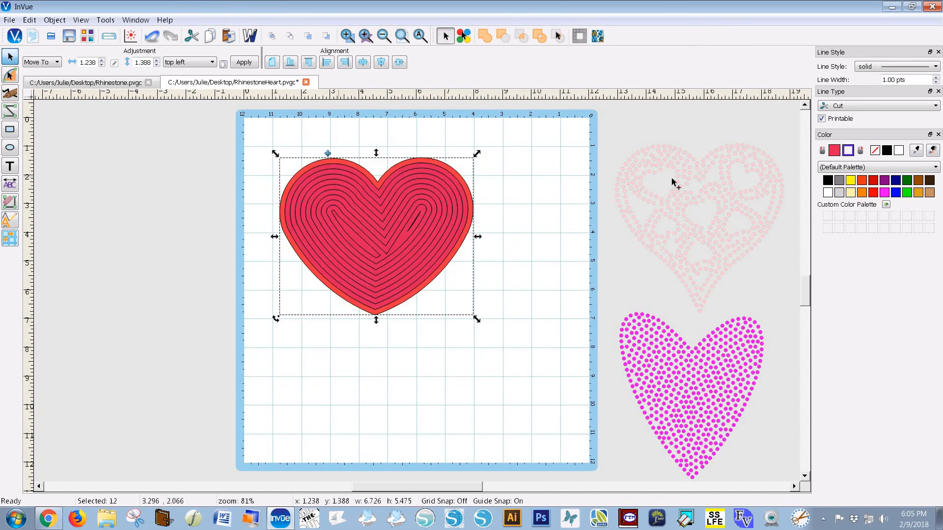
click(916, 105)
click(869, 193)
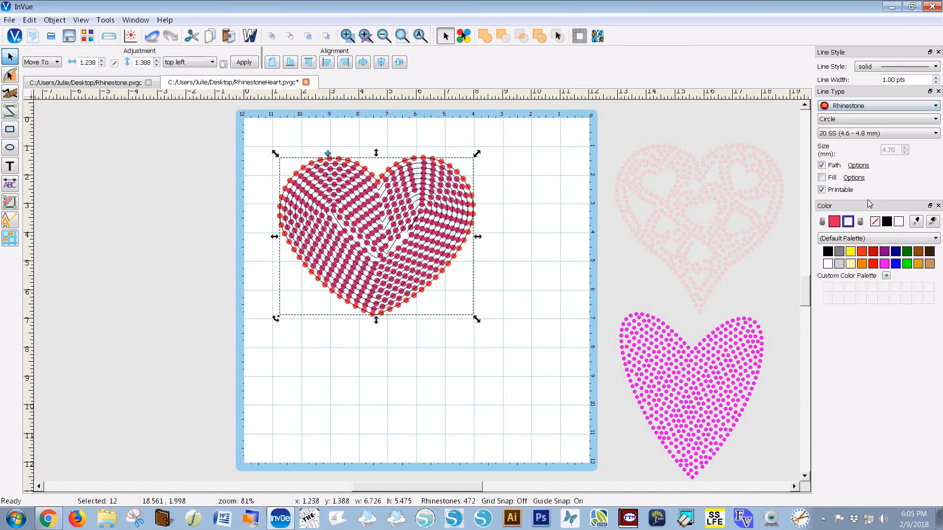
click(936, 134)
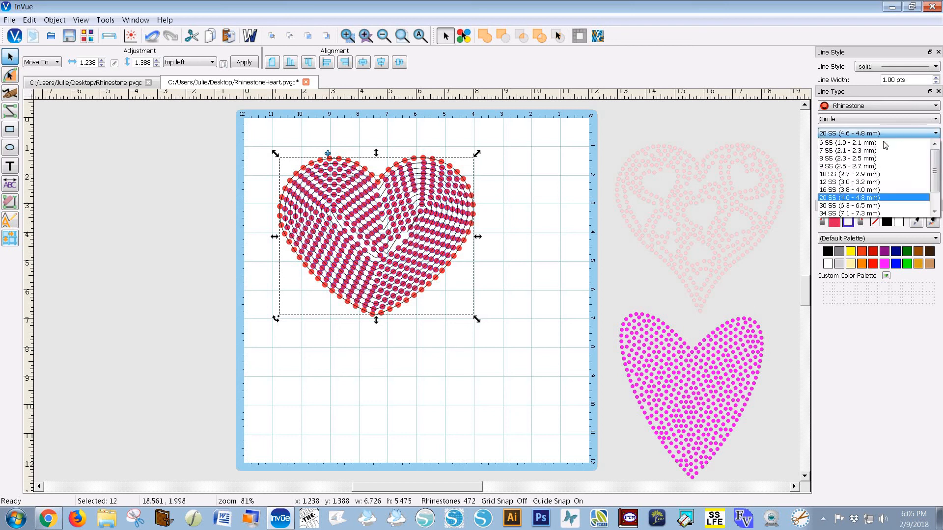
click(845, 183)
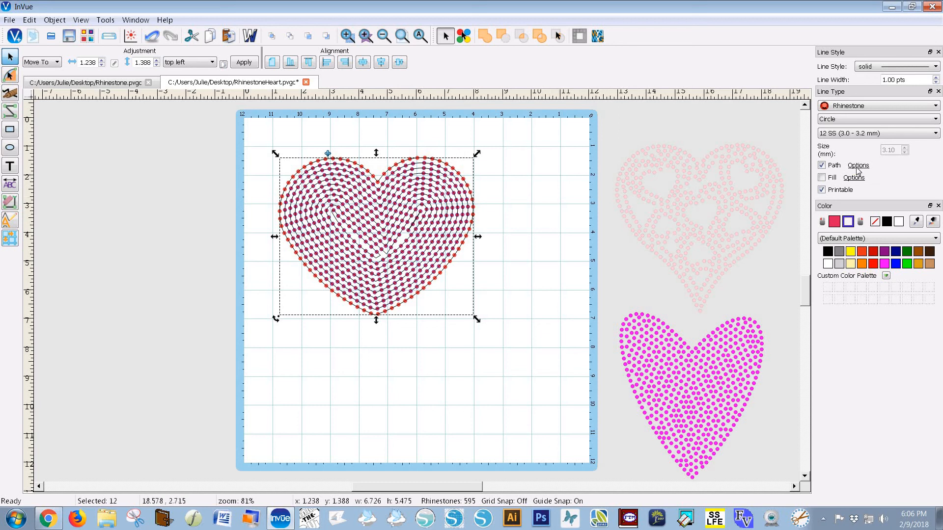
click(544, 256)
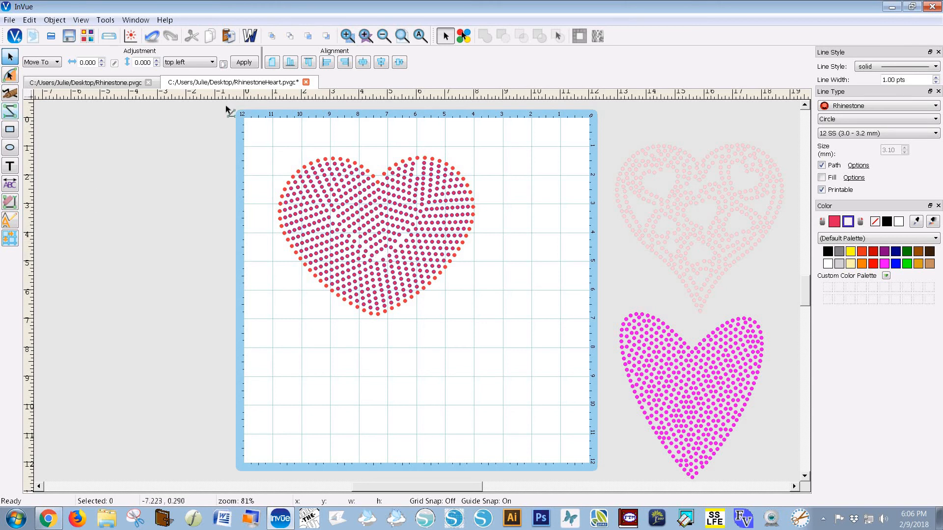
click(10, 111)
click(463, 36)
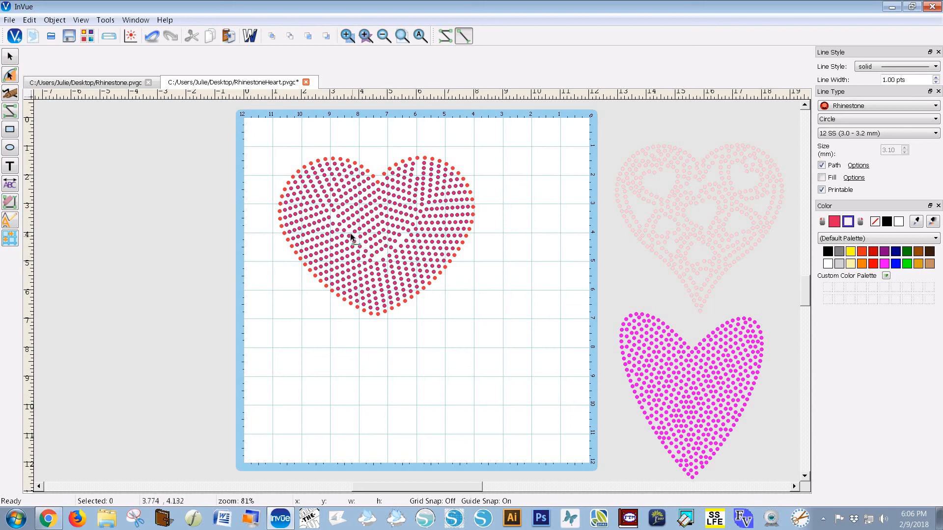
drag(351, 232, 368, 250)
drag(387, 254, 408, 250)
drag(396, 246, 408, 237)
key(ctrl+z)
key(ctrl+z)
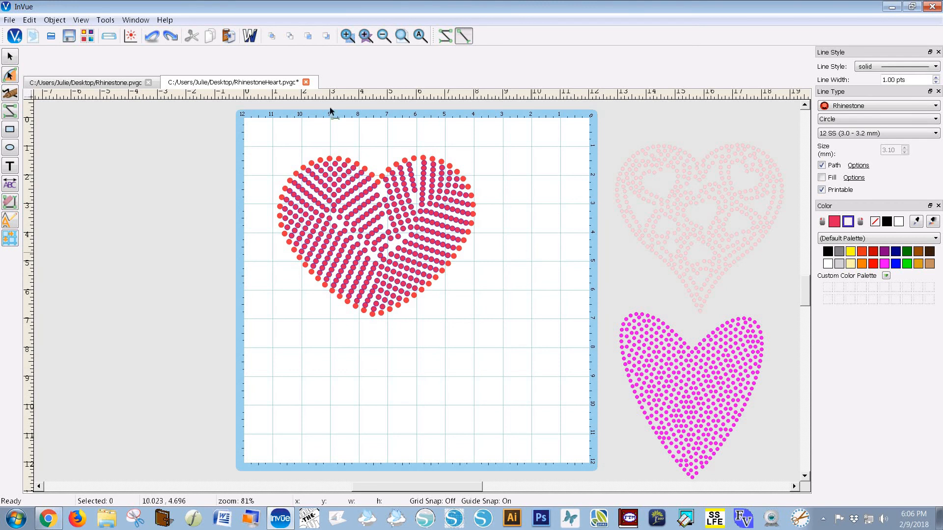
click(171, 36)
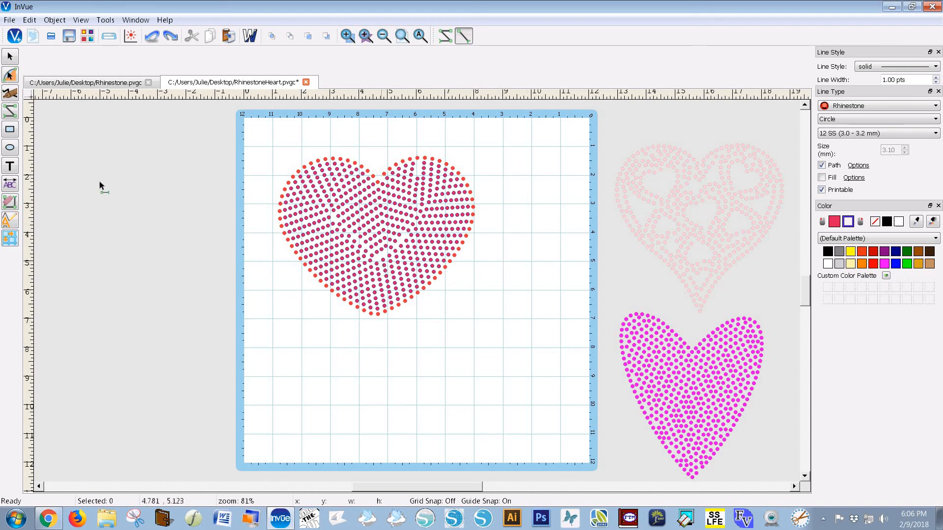
Create a single rhinestone point and drag it into the lower part of the red heart
click(10, 115)
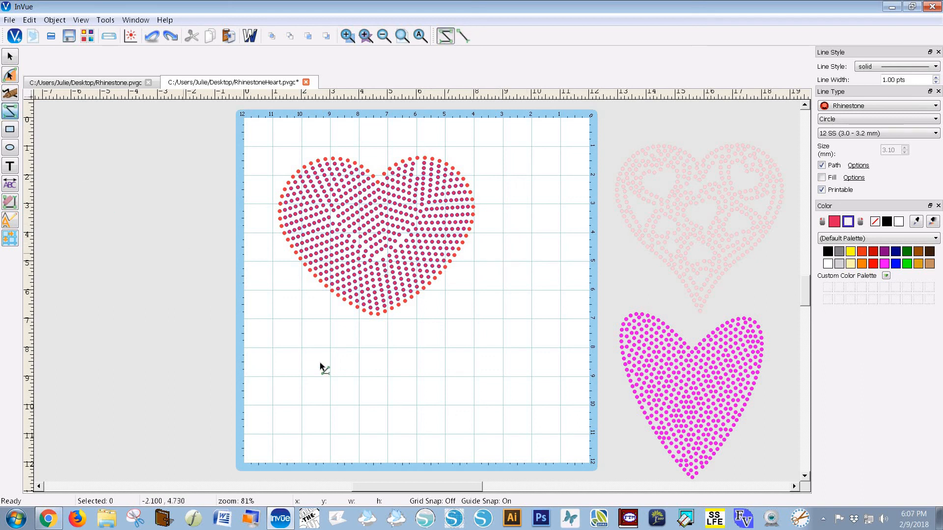
click(335, 354)
click(10, 60)
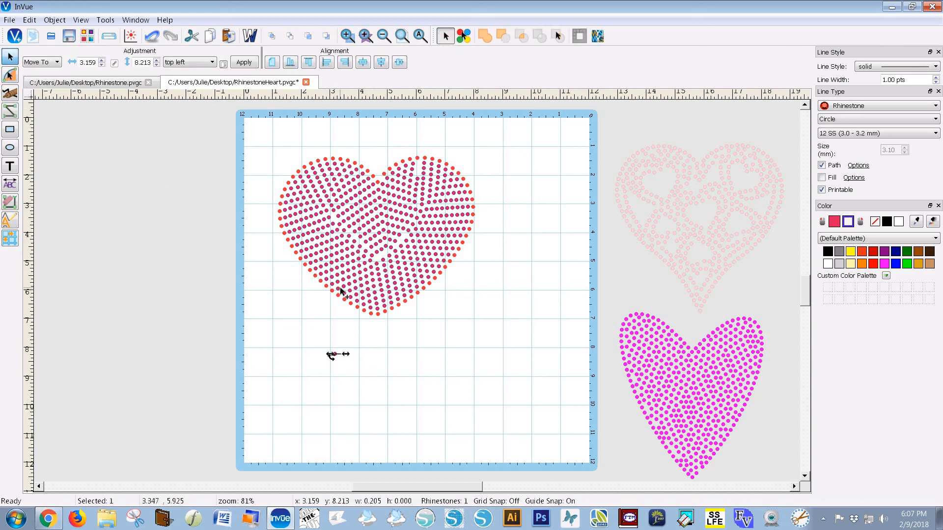
drag(332, 354, 374, 259)
drag(374, 258, 379, 255)
click(487, 315)
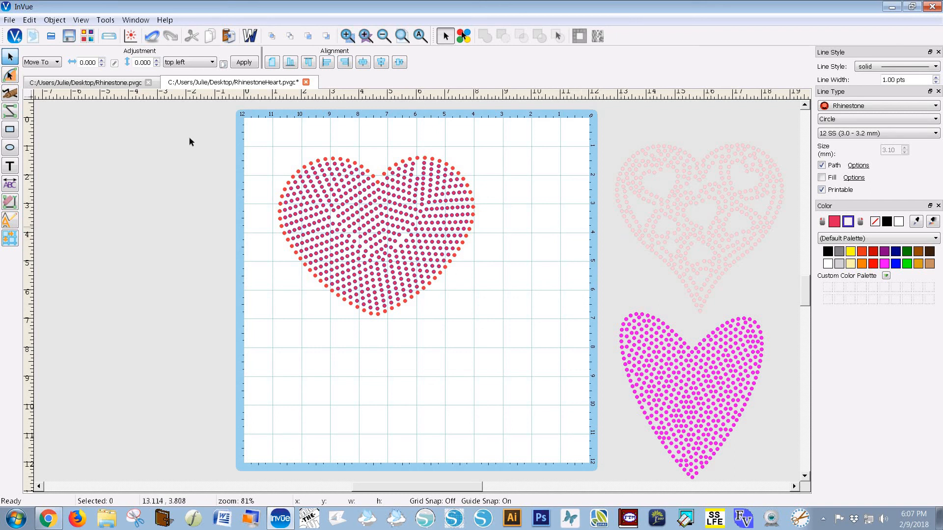
Place the lace heart at lower left and the magenta heart at lower right, with the red heart above
drag(265, 135, 388, 262)
drag(495, 386, 496, 384)
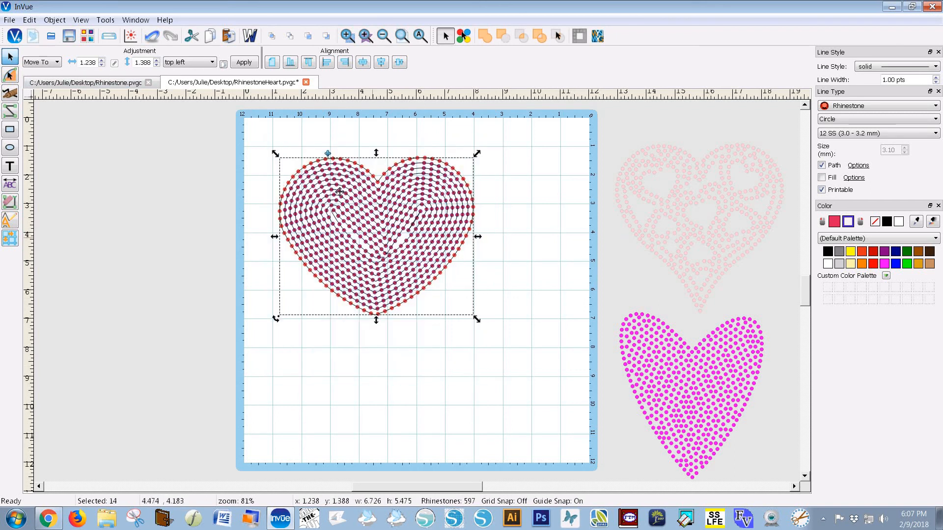
click(327, 156)
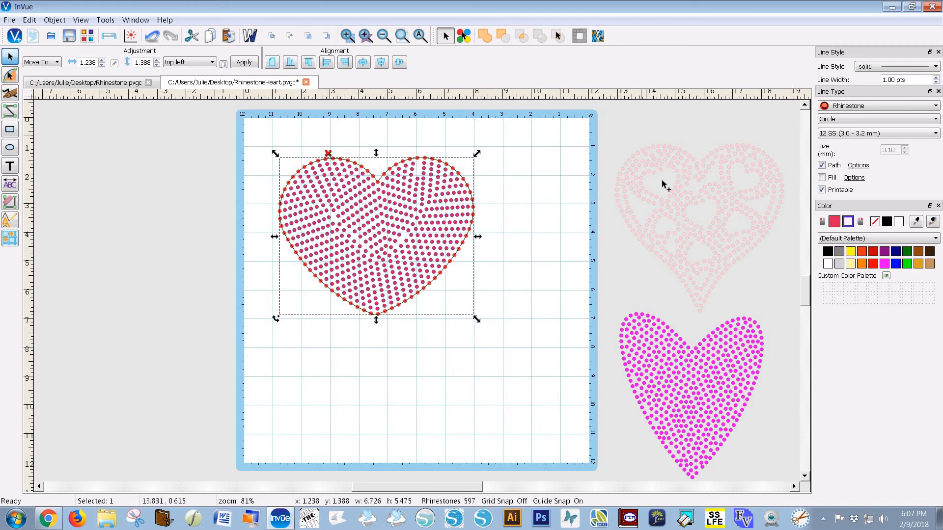
drag(659, 163, 214, 295)
drag(685, 357, 493, 340)
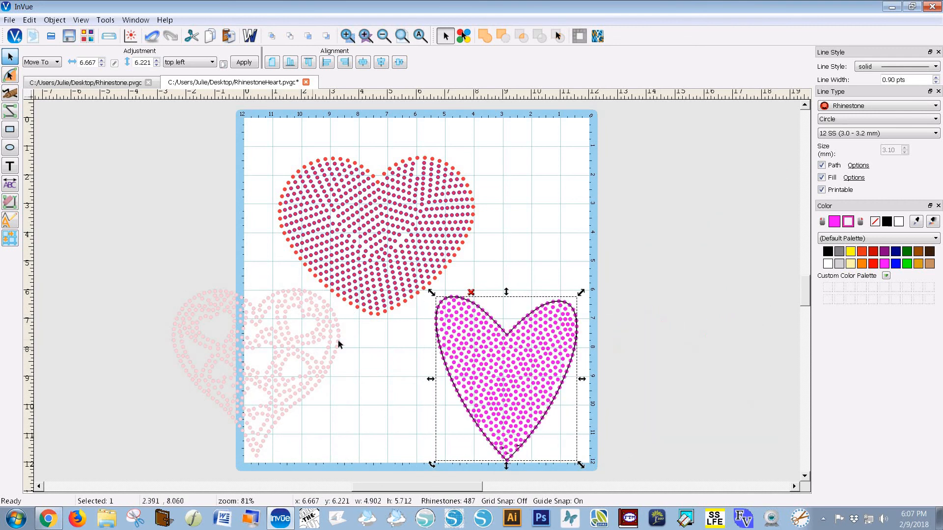
drag(381, 245, 394, 218)
drag(254, 310, 317, 310)
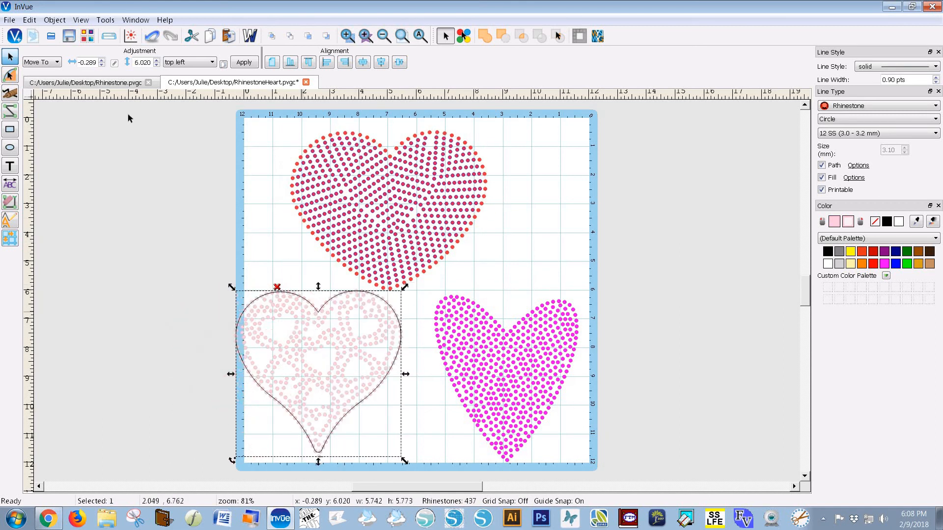
Save As RhinestoneHearts.pvgc on the Desktop by adding an 's' to the file name
click(9, 20)
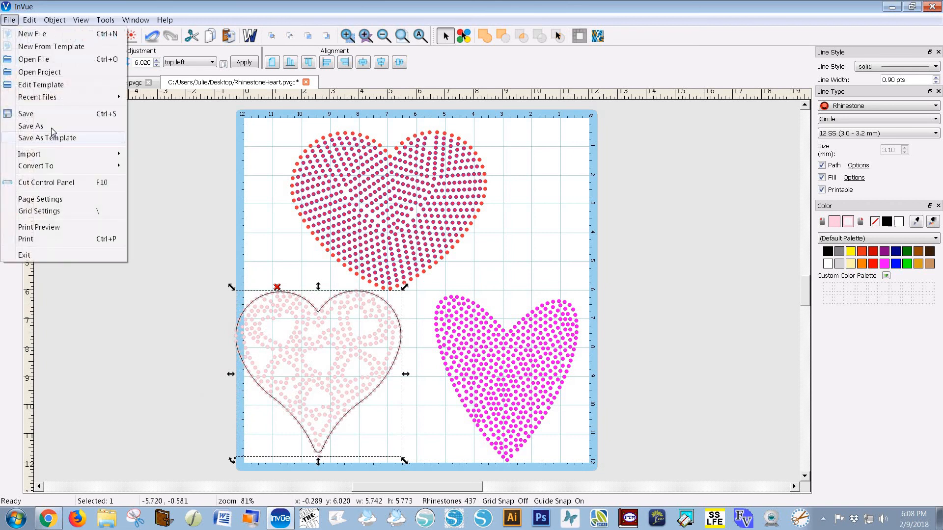
click(50, 139)
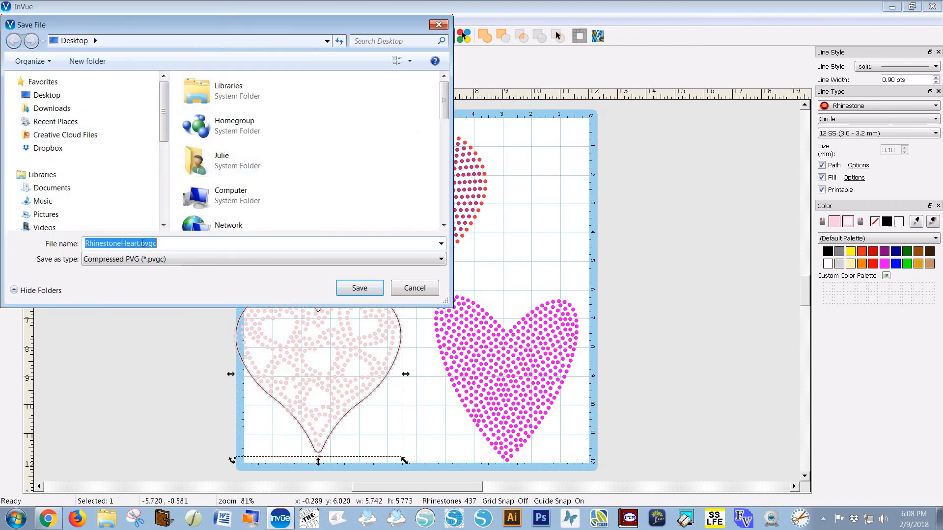
click(139, 244)
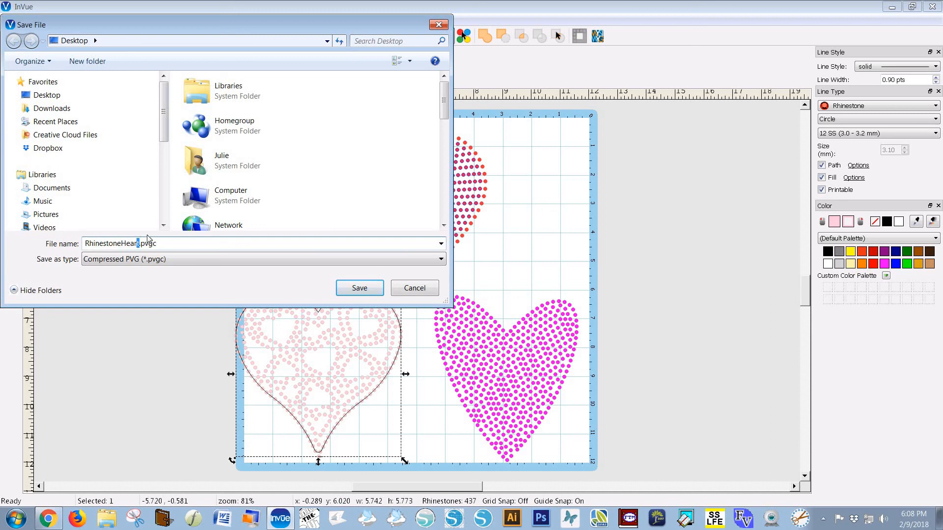
text(s)
key(Return)
click(615, 273)
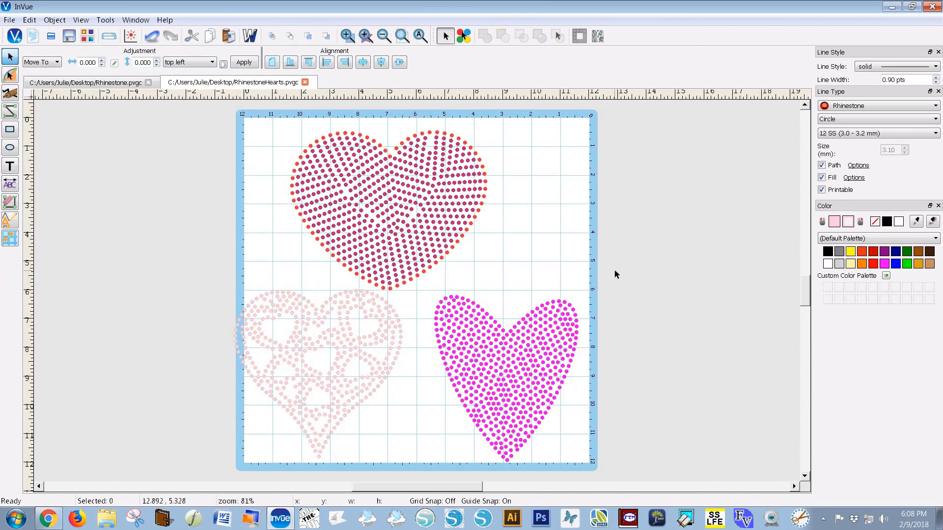